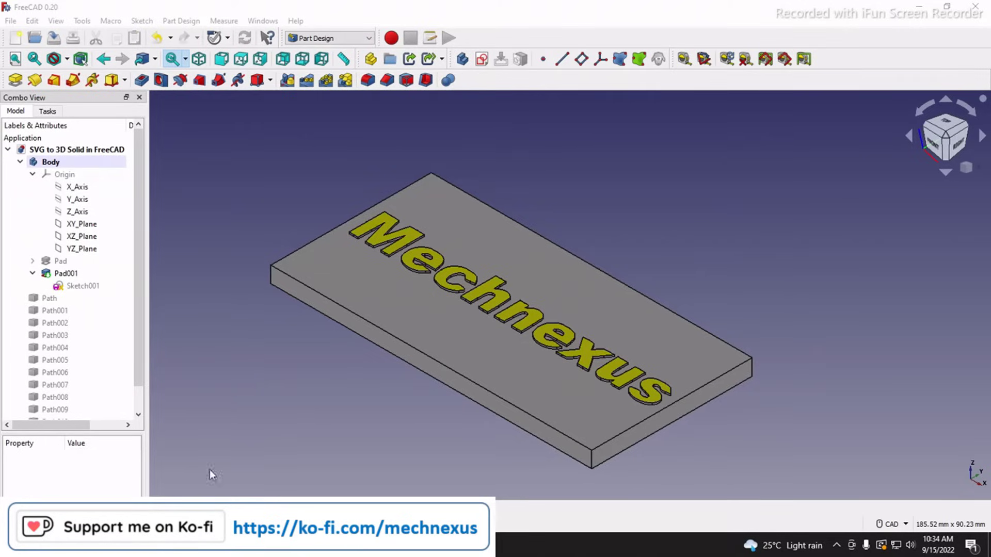
Close the open document with the raised Mechnexus lettering and create a new empty document
{"action": "left_click", "coordinate": [282, 507]}
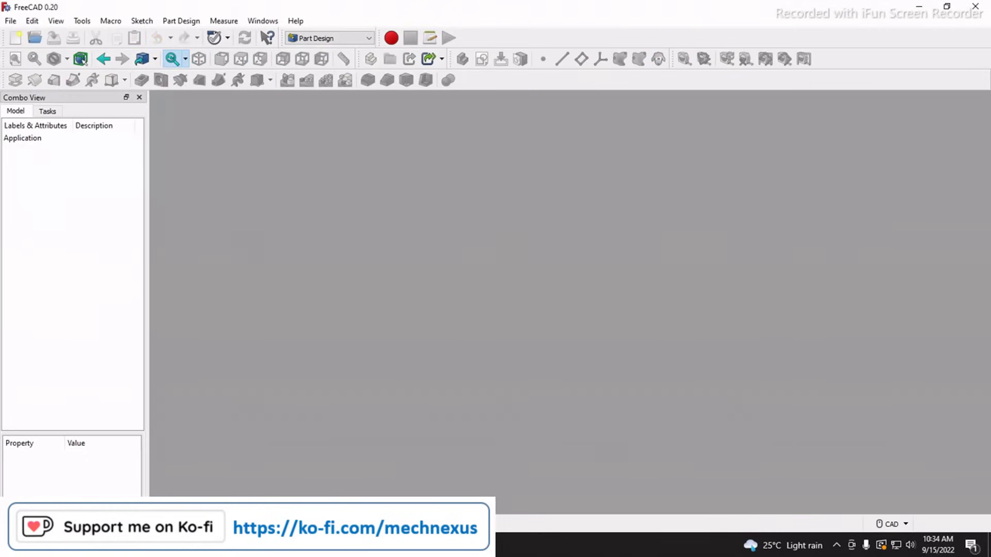
{"action": "left_click", "coordinate": [15, 39]}
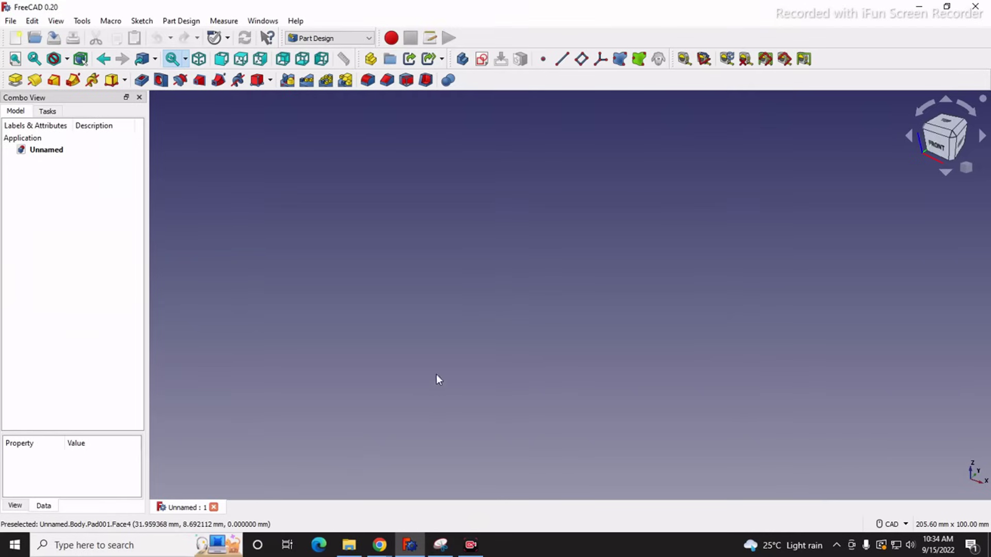
Open the Mechnexus 01 PNG from the Youtube Channel folder and examine its letter edges up close
{"action": "left_click", "coordinate": [349, 551]}
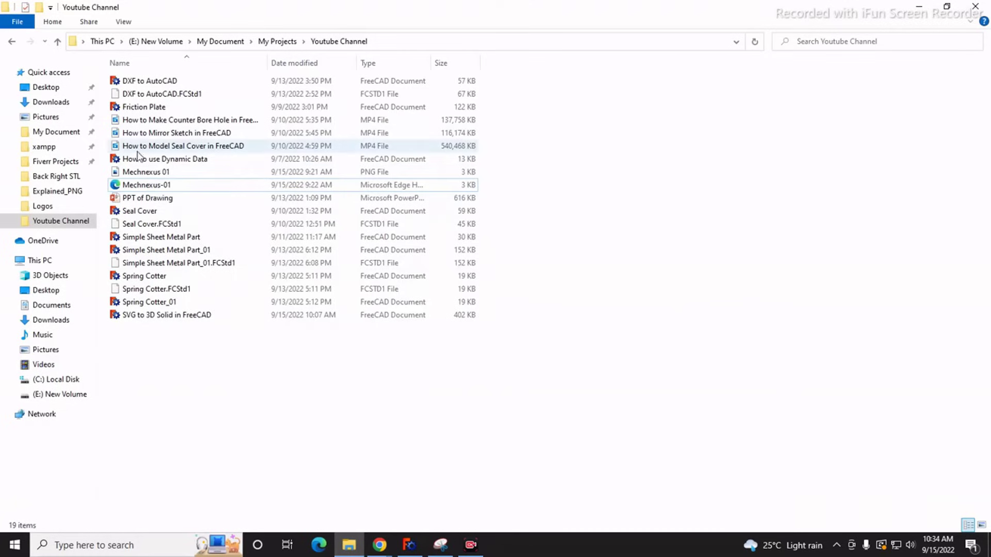
{"action": "left_click", "coordinate": [151, 175]}
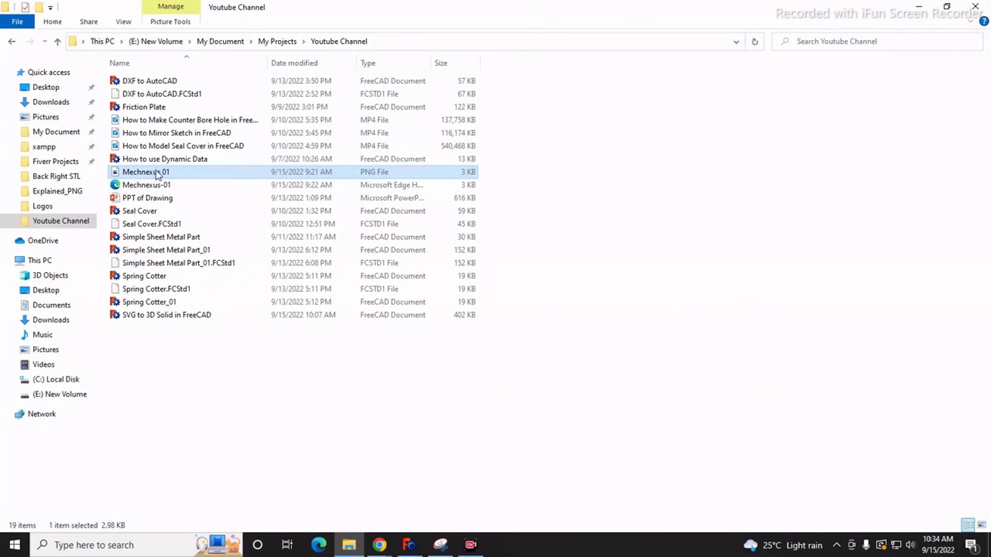
{"action": "double_click", "coordinate": [158, 174]}
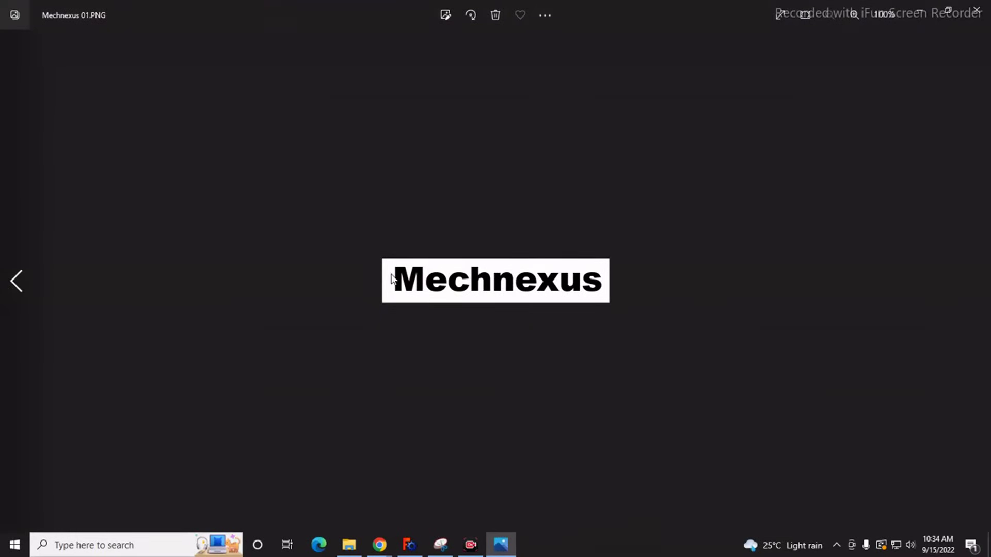
{"action": "scroll", "coordinate": [394, 279], "scroll_direction": "up", "scroll_amount": 5}
{"action": "scroll", "coordinate": [332, 267], "scroll_direction": "up", "scroll_amount": 5}
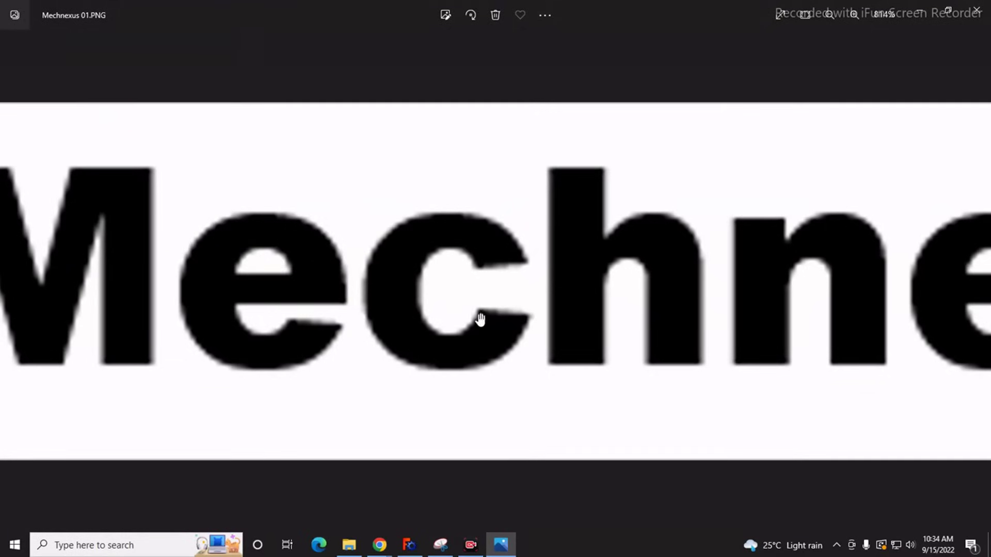
{"action": "scroll", "coordinate": [674, 230], "scroll_direction": "up", "scroll_amount": 5}
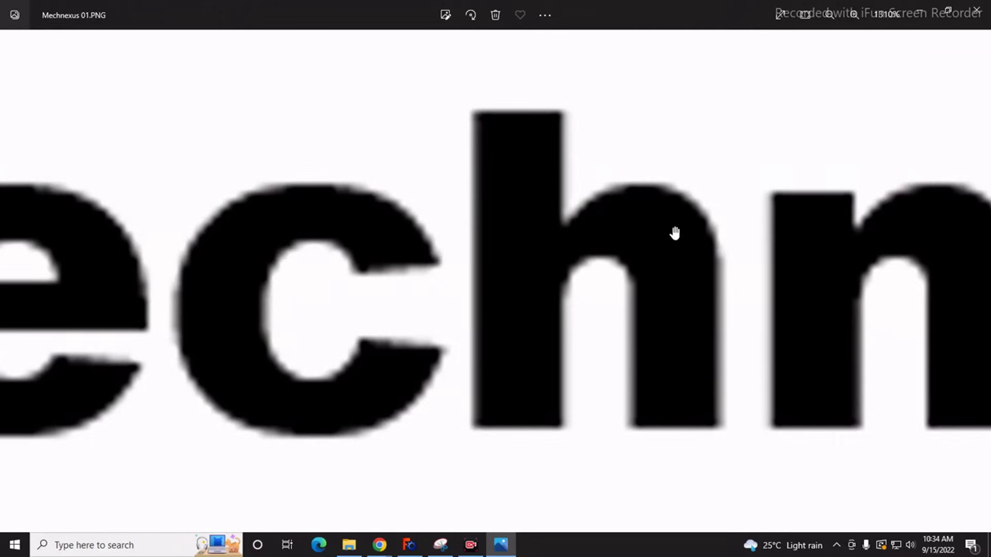
{"action": "scroll", "coordinate": [609, 253], "scroll_direction": "down", "scroll_amount": 1}
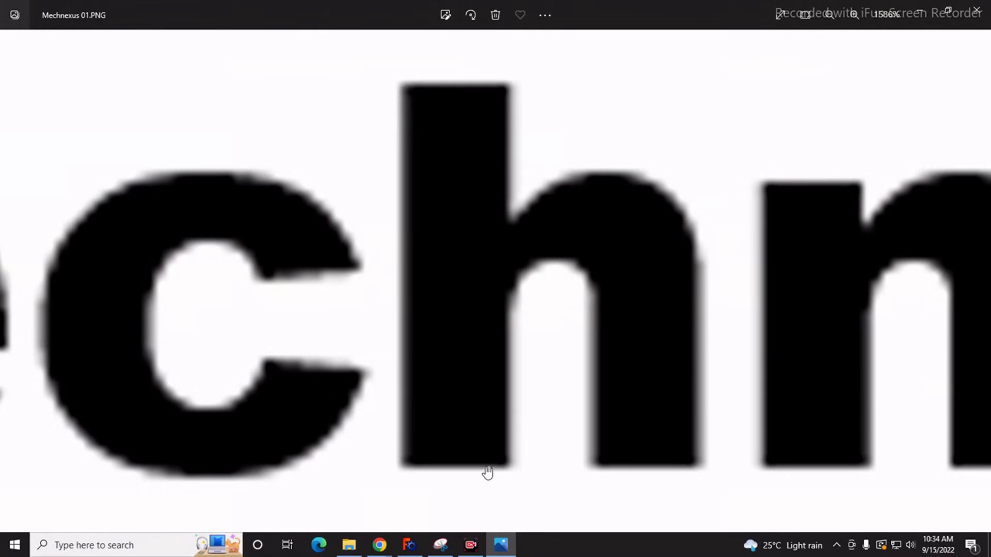
{"action": "scroll", "coordinate": [625, 408], "scroll_direction": "down", "scroll_amount": 1}
{"action": "scroll", "coordinate": [626, 409], "scroll_direction": "down", "scroll_amount": 5}
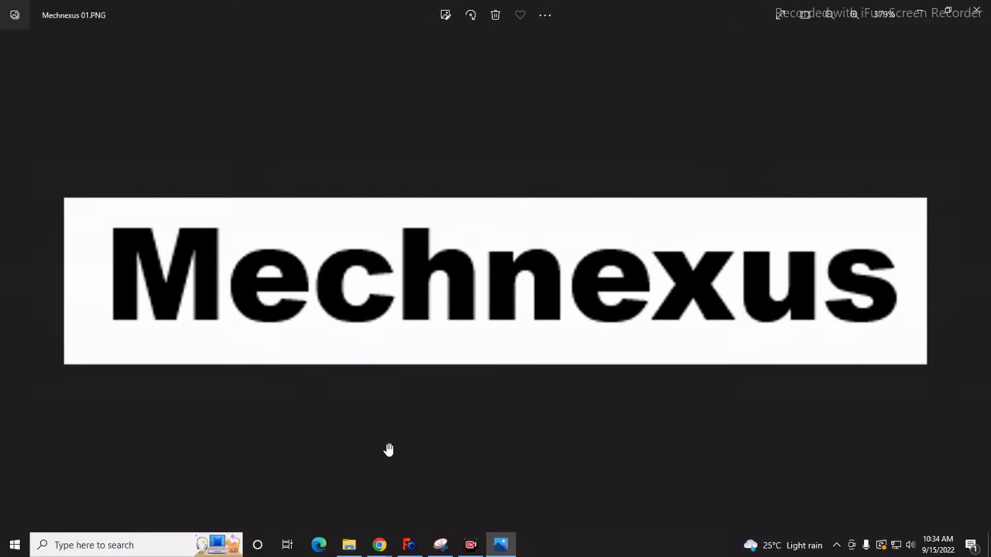
Open the Mechnexus-01 SVG from the Youtube Channel folder and examine its letter outlines at different magnifications
{"action": "left_click", "coordinate": [351, 546]}
{"action": "double_click", "coordinate": [163, 186]}
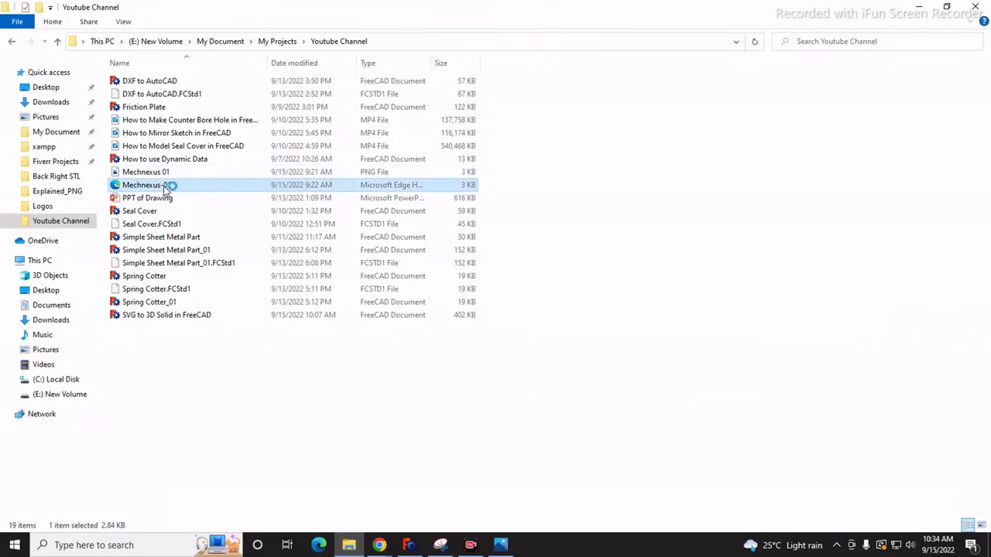
{"action": "left_click", "coordinate": [677, 66]}
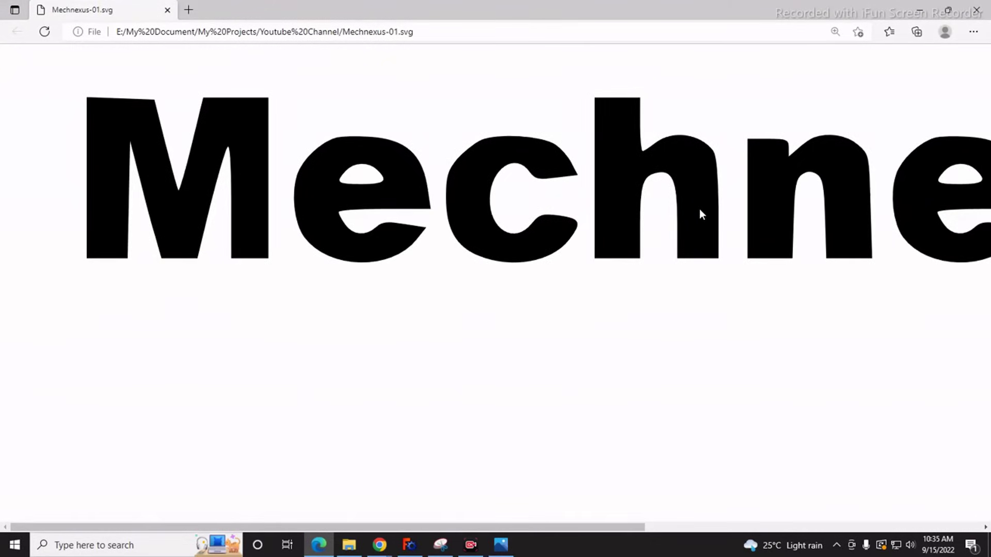
{"action": "scroll", "coordinate": [622, 243], "scroll_direction": "down", "scroll_amount": 2, "text": "ctrl"}
{"action": "scroll", "coordinate": [622, 242], "scroll_direction": "down", "scroll_amount": 2, "text": "ctrl"}
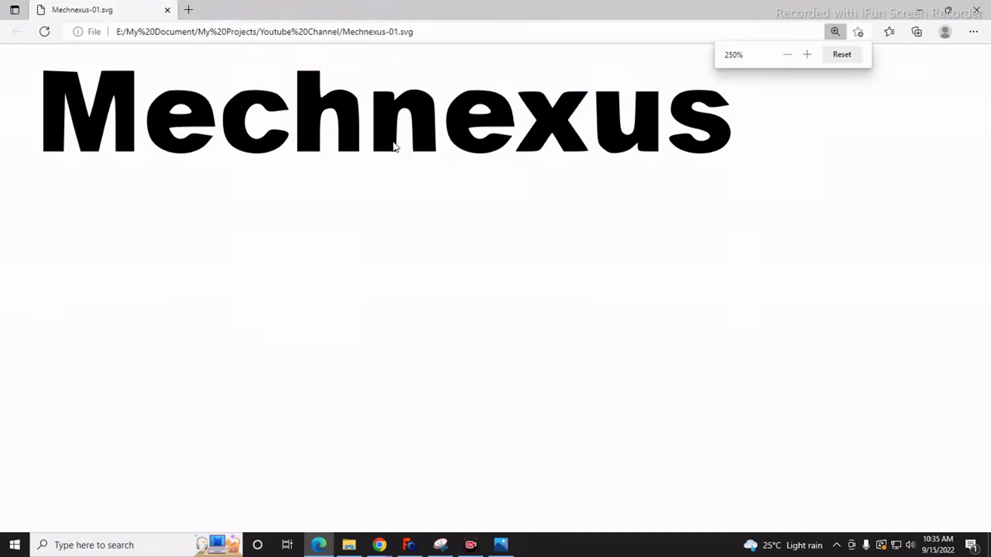
{"action": "scroll", "coordinate": [393, 142], "scroll_direction": "up", "scroll_amount": 3, "text": "ctrl"}
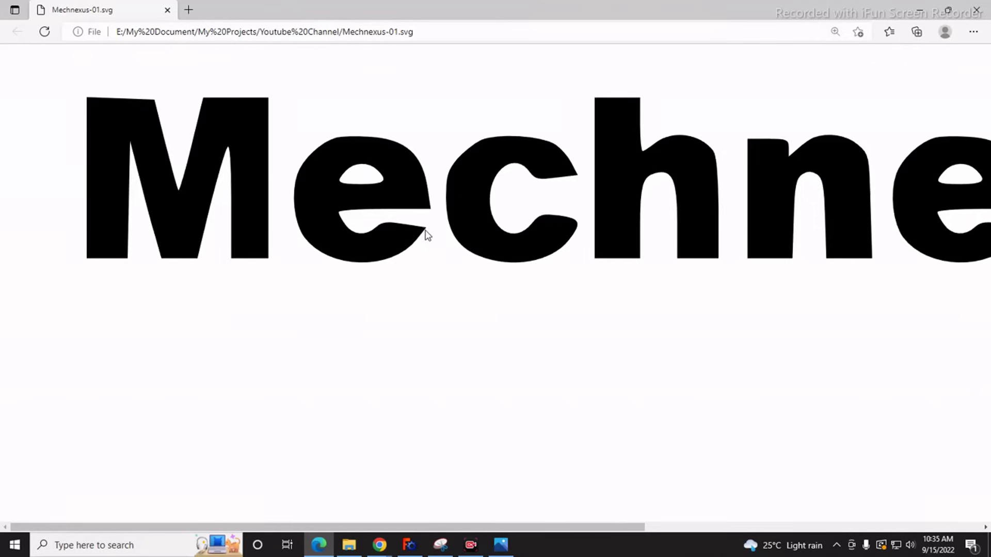
Compare the letter edges of Mechnexus 01.PNG with those of Mechnexus-01.svg, and close both files
{"action": "left_click", "coordinate": [500, 543]}
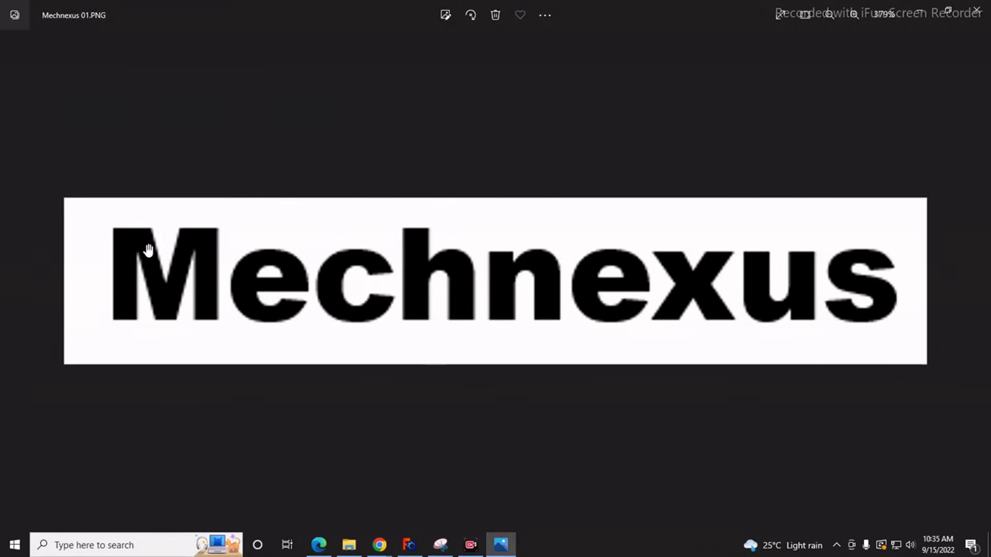
{"action": "scroll", "coordinate": [147, 250], "scroll_direction": "up", "scroll_amount": 3}
{"action": "scroll", "coordinate": [150, 243], "scroll_direction": "up", "scroll_amount": 1}
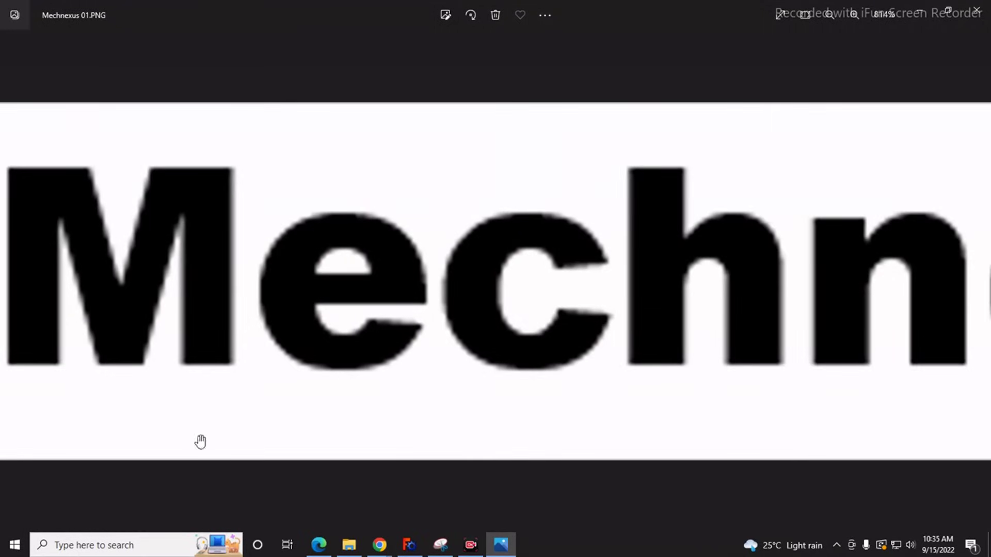
{"action": "left_click", "coordinate": [320, 543]}
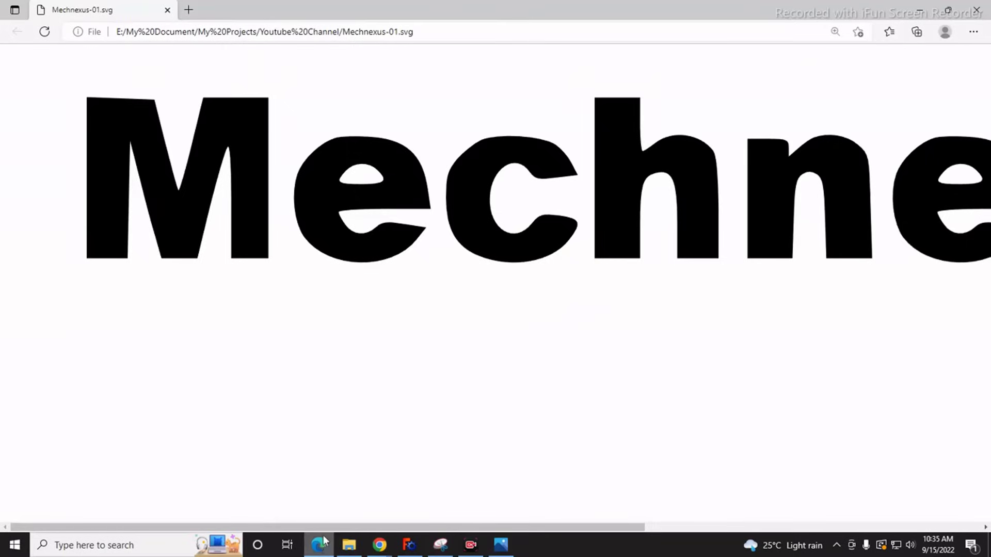
{"action": "left_click", "coordinate": [502, 544]}
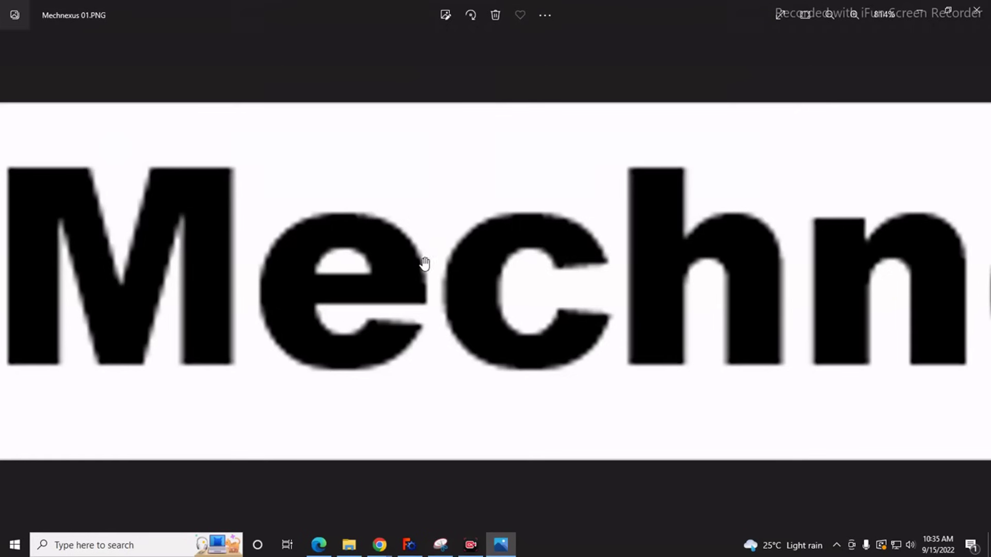
{"action": "left_click", "coordinate": [980, 15]}
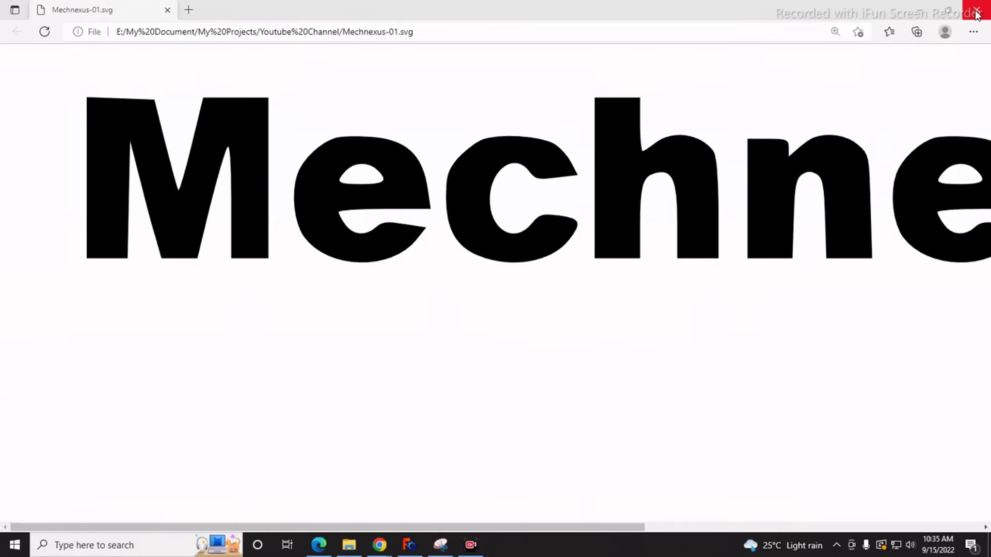
{"action": "left_click", "coordinate": [977, 8]}
Switch to FreeCAD, create a new body in the empty document and show its origin planes and axes
{"action": "left_click", "coordinate": [409, 545]}
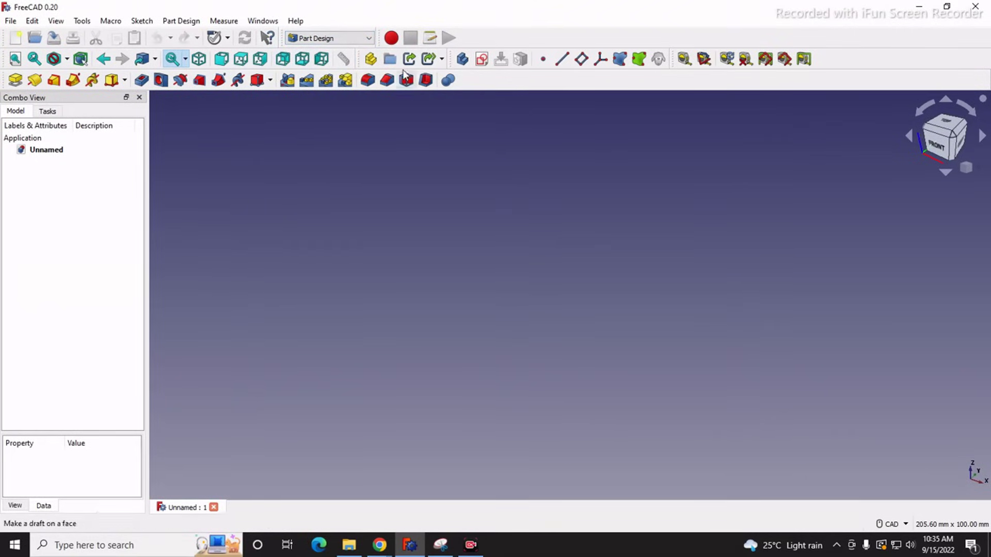
{"action": "left_click", "coordinate": [462, 61]}
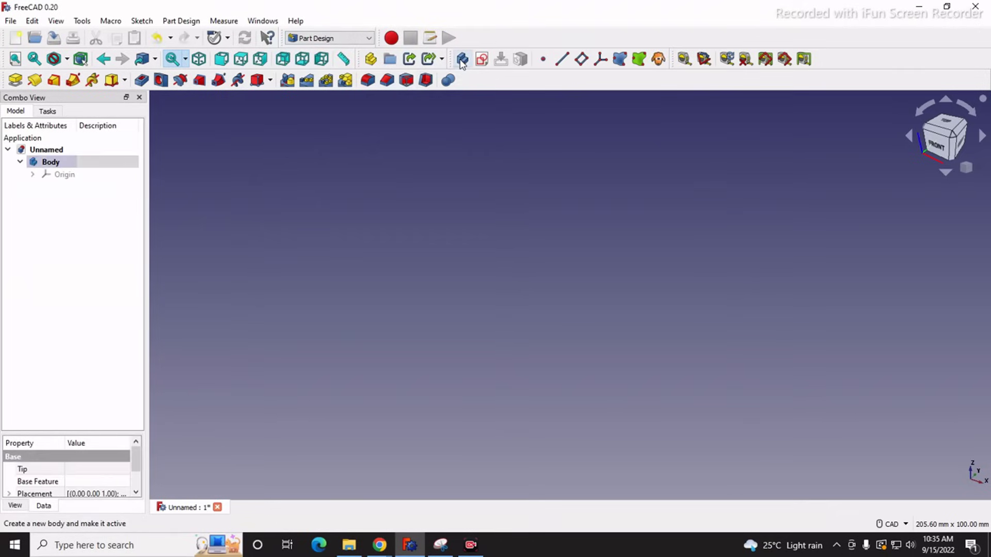
{"action": "left_click", "coordinate": [287, 242]}
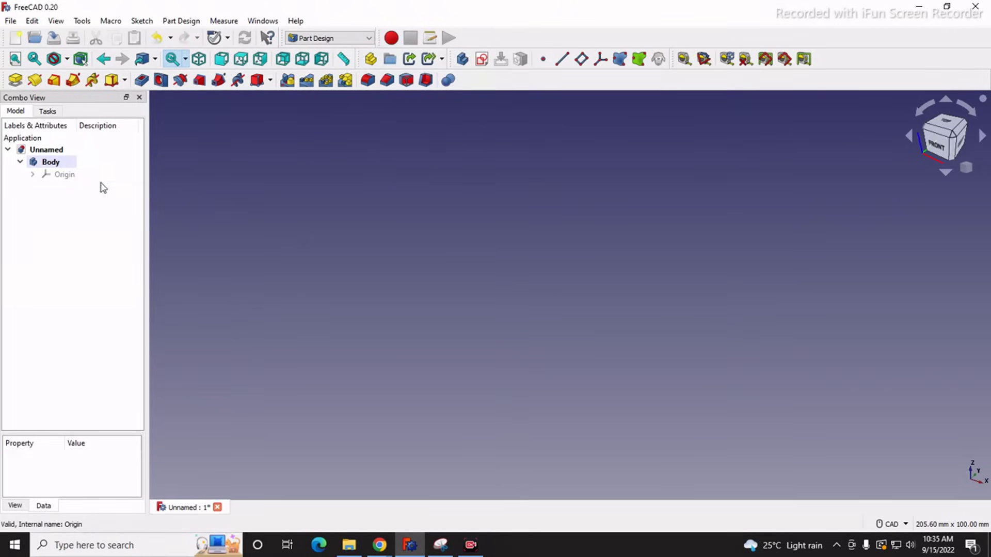
{"action": "left_click", "coordinate": [53, 175]}
{"action": "key", "text": "space"}
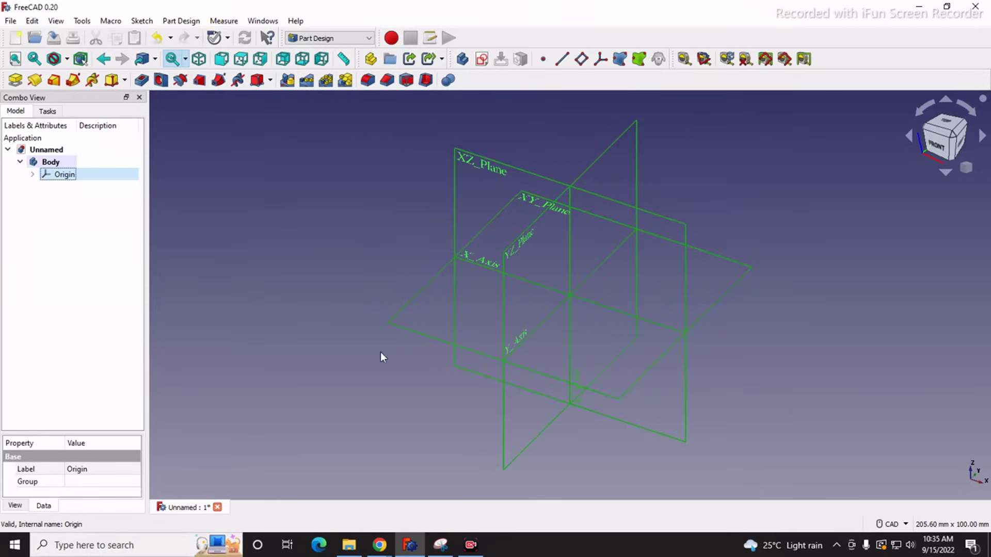
{"action": "left_click", "coordinate": [336, 285]}
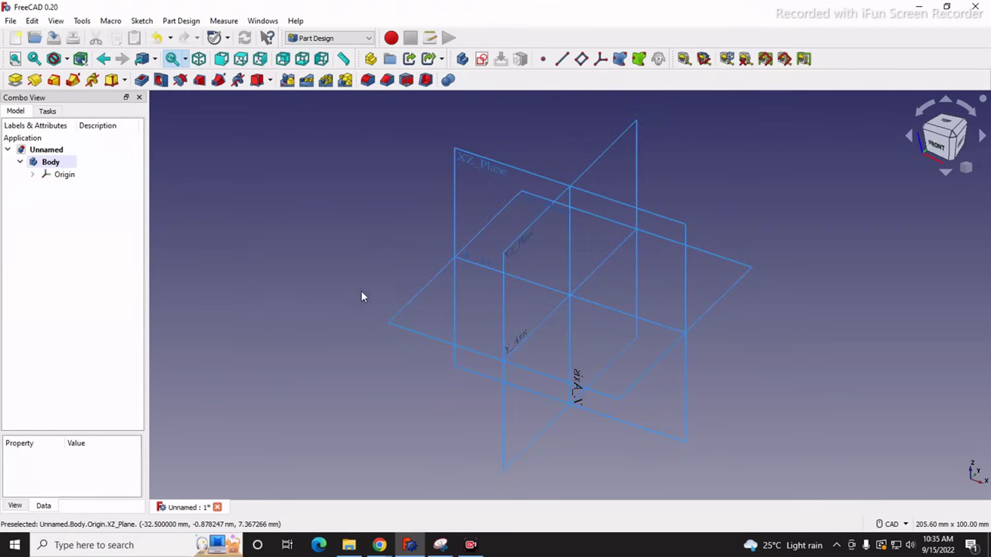
Create a new sketch on the body's XY plane
{"action": "left_click", "coordinate": [414, 296]}
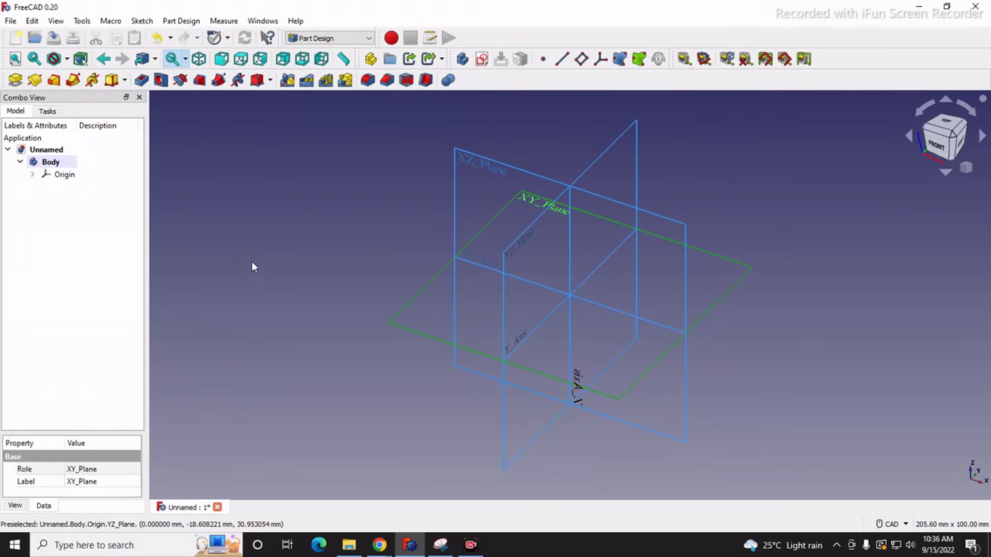
{"action": "left_click", "coordinate": [47, 111]}
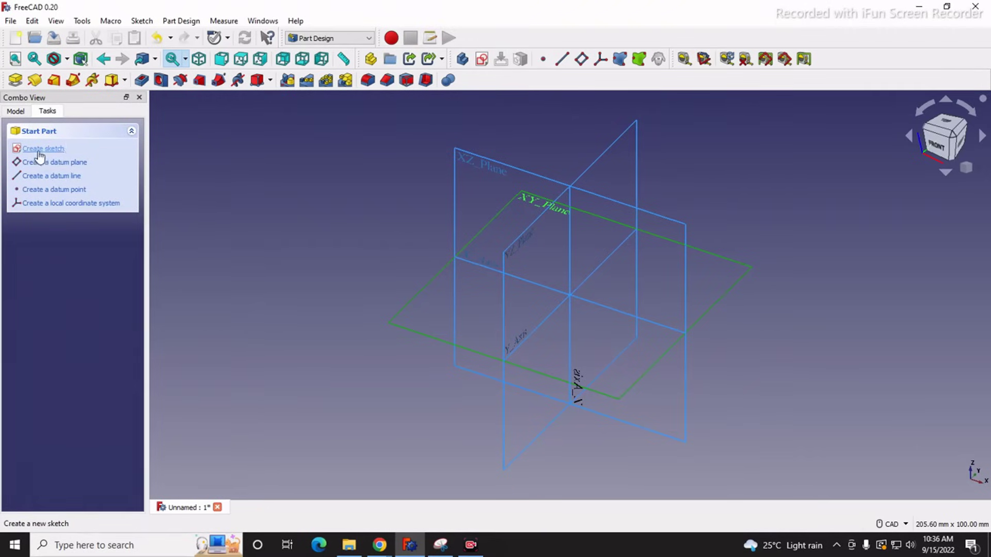
{"action": "left_click", "coordinate": [16, 111]}
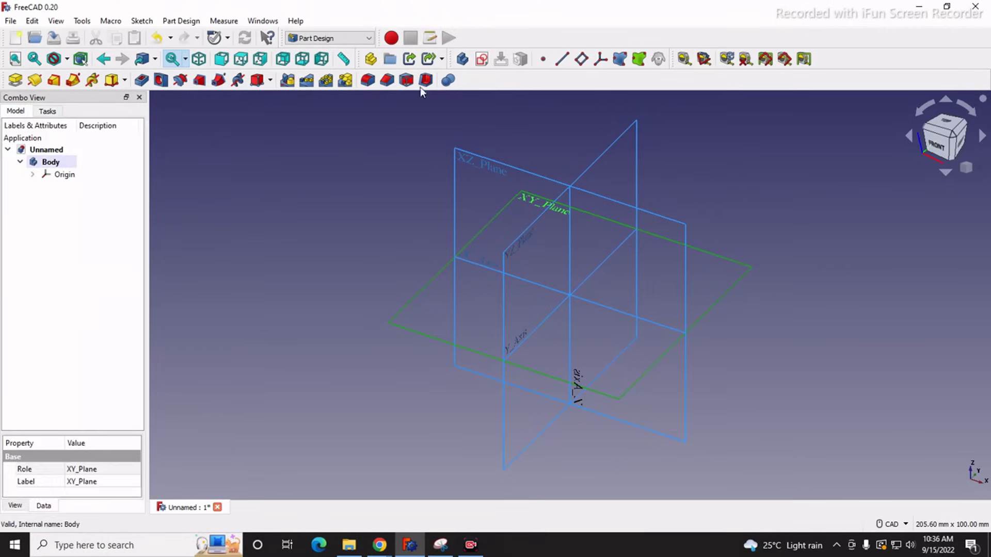
{"action": "left_click", "coordinate": [50, 111]}
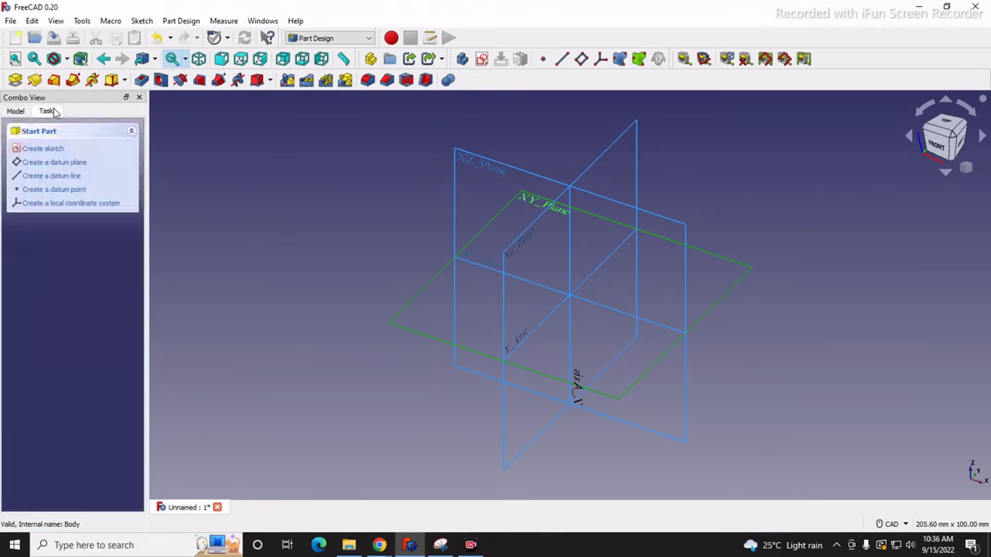
{"action": "left_click", "coordinate": [66, 150]}
{"action": "scroll", "coordinate": [494, 372], "scroll_direction": "down", "scroll_amount": 4}
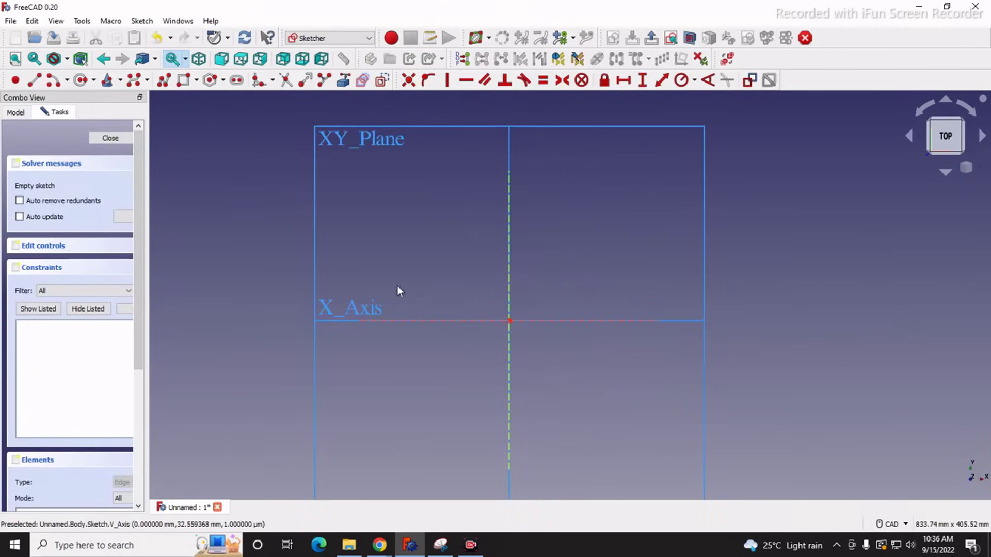
{"action": "scroll", "coordinate": [469, 287], "scroll_direction": "up", "scroll_amount": 1}
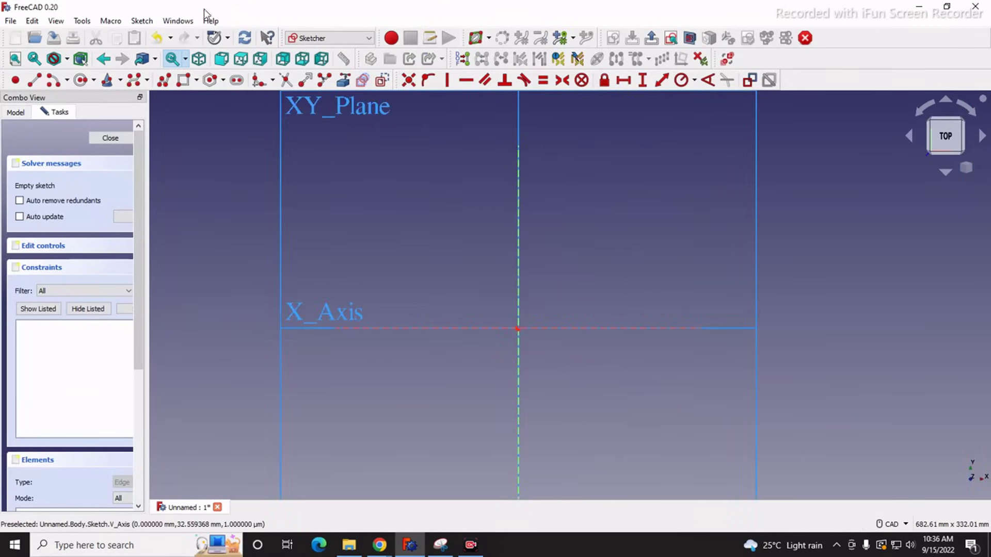
Hide the body's origin planes and axes while keeping the sketch open
{"action": "left_click", "coordinate": [15, 112]}
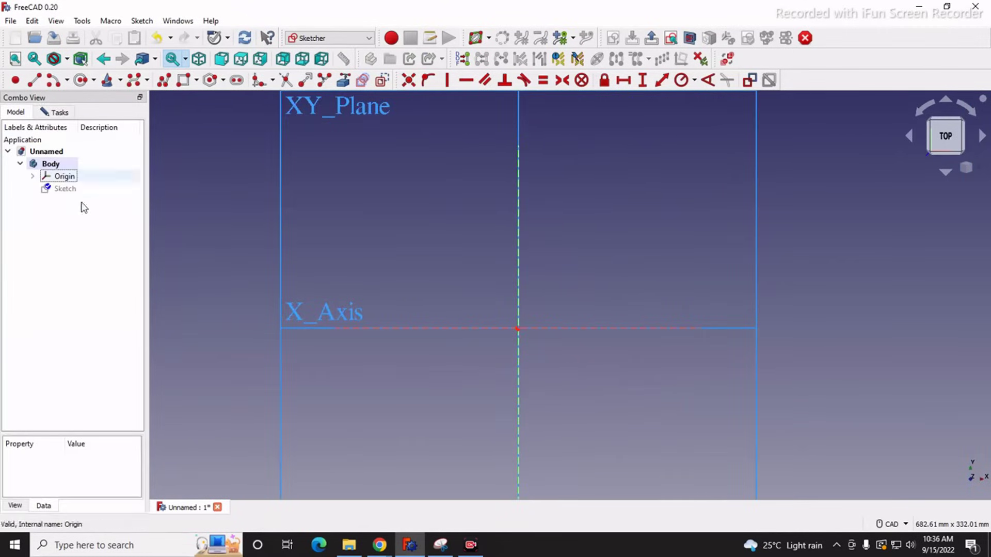
{"action": "left_click", "coordinate": [61, 177]}
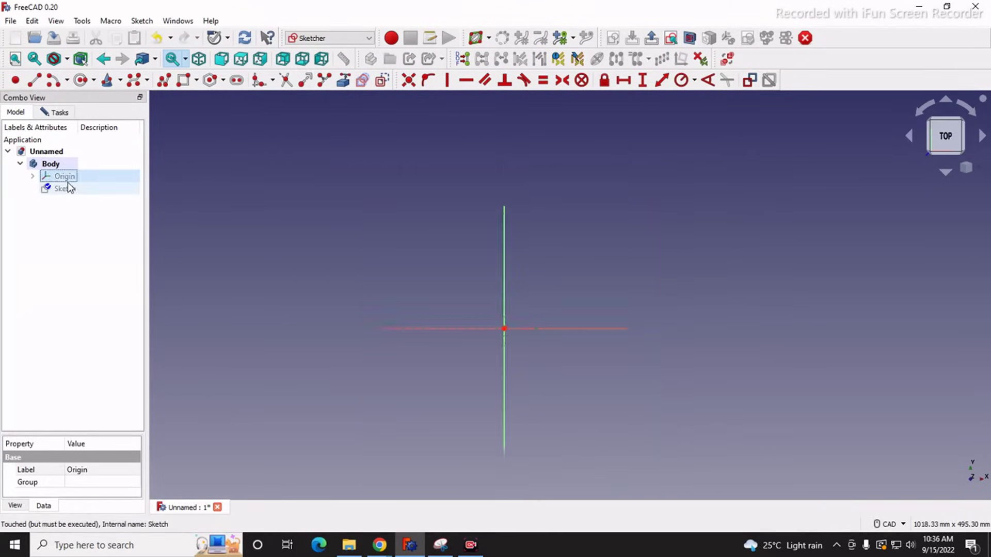
{"action": "left_click", "coordinate": [261, 217]}
Sketch a rectangle about 270 mm wide with its lower-left corner on the sketch origin
{"action": "left_click", "coordinate": [183, 81]}
{"action": "left_click", "coordinate": [504, 329]}
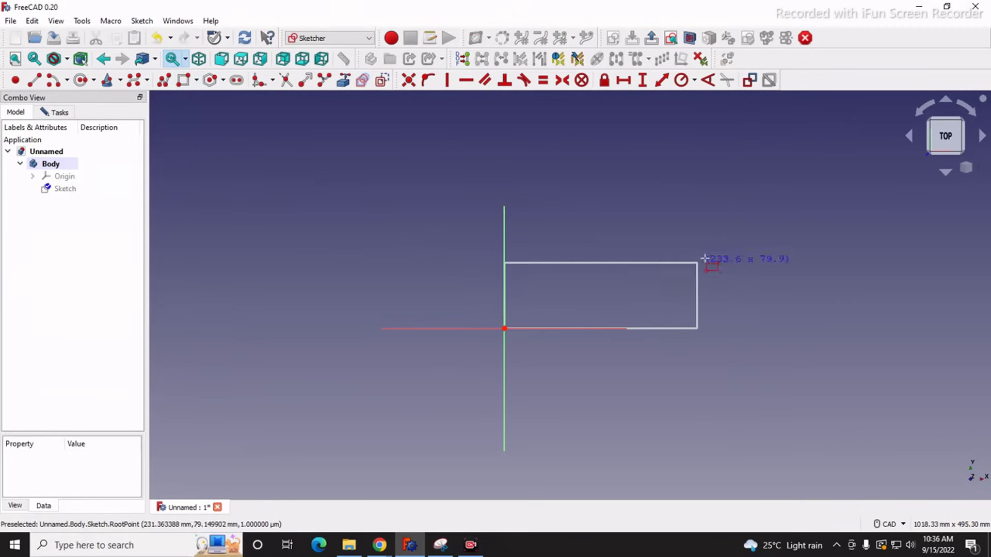
{"action": "left_click", "coordinate": [727, 243]}
{"action": "right_click", "coordinate": [586, 341]}
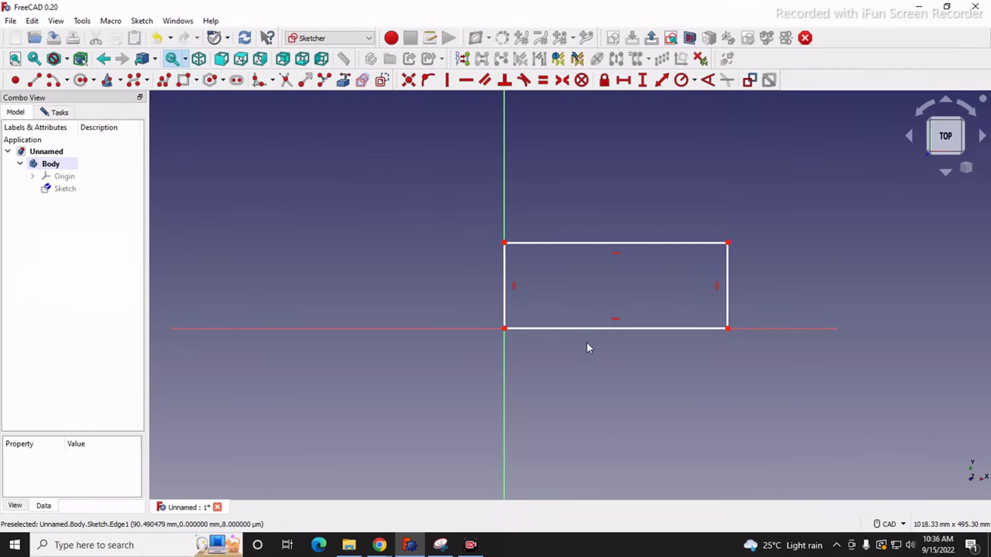
Constrain the rectangle's bottom edge to a horizontal length of 100 mm
{"action": "left_click", "coordinate": [586, 330]}
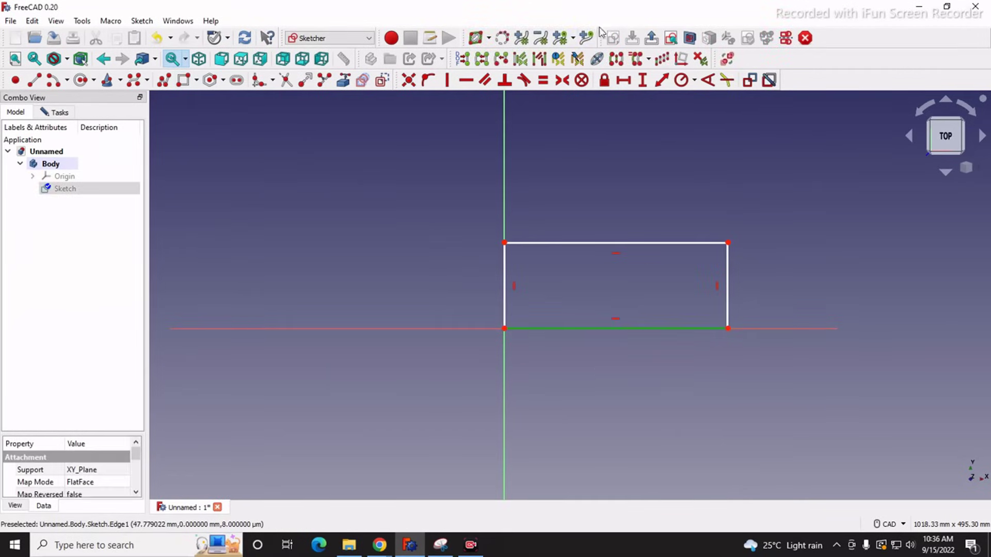
{"action": "left_click", "coordinate": [625, 81]}
{"action": "type", "text": "100"}
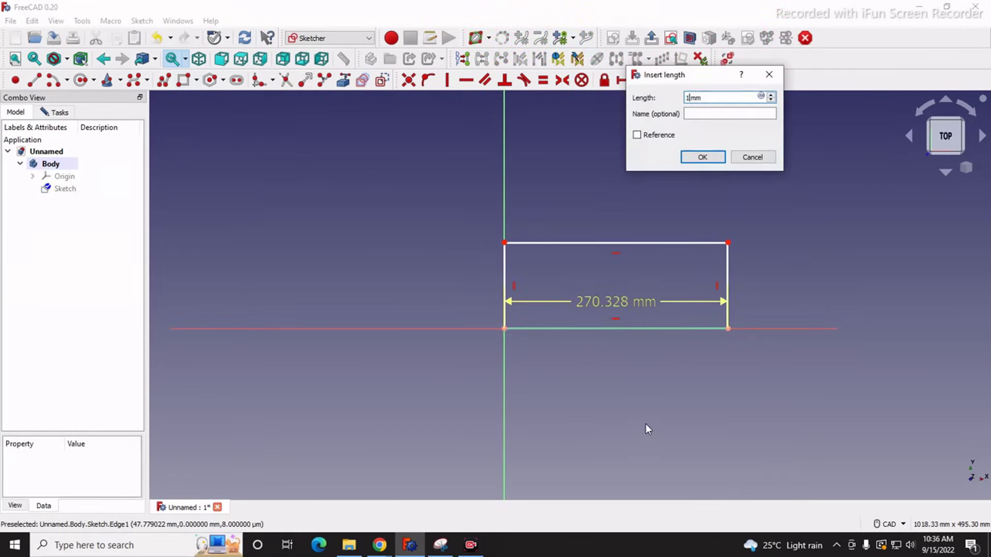
{"action": "key", "text": "Return"}
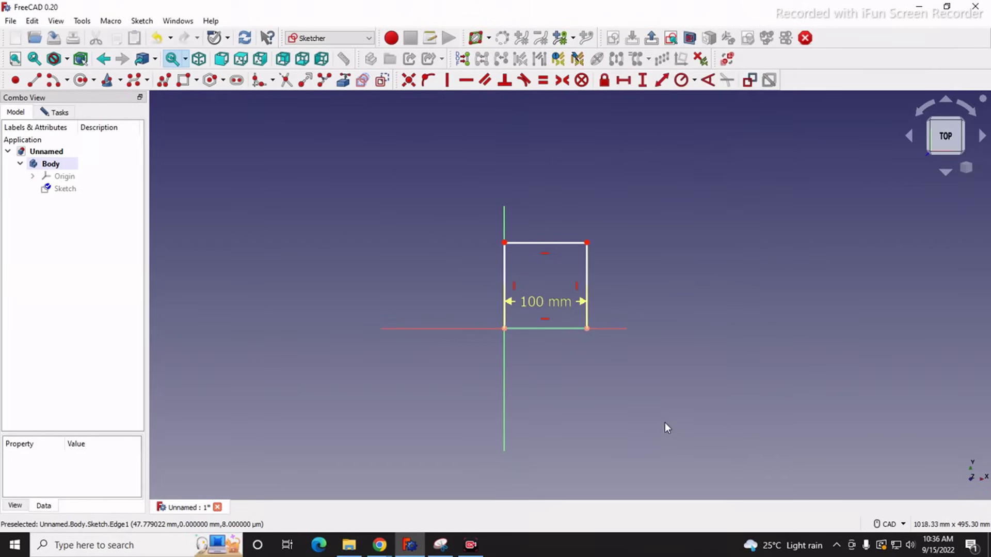
Constrain the rectangle's height to 50 mm and place the 100 mm dimension below the rectangle
{"action": "left_click", "coordinate": [504, 274]}
{"action": "left_click", "coordinate": [642, 80]}
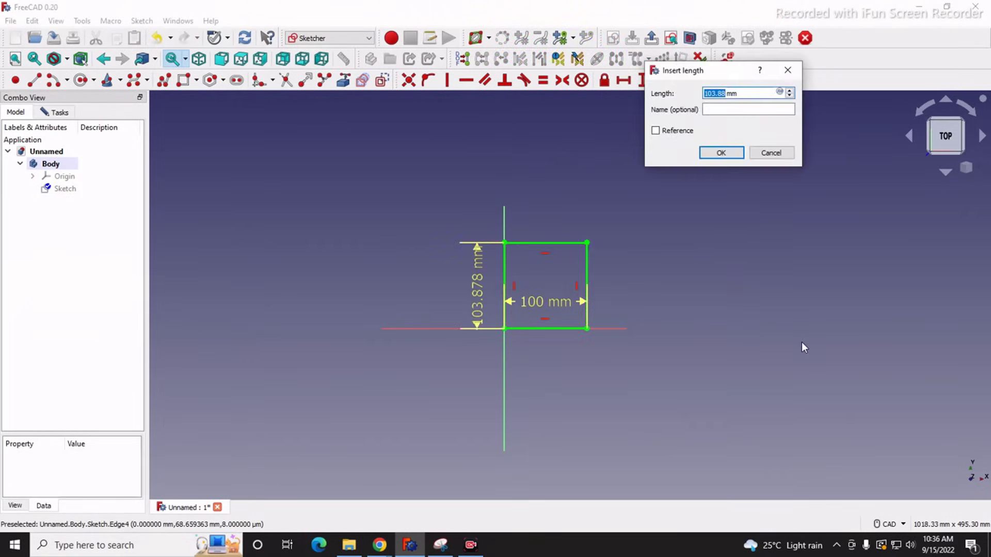
{"action": "type", "text": "50"}
{"action": "key", "text": "Return"}
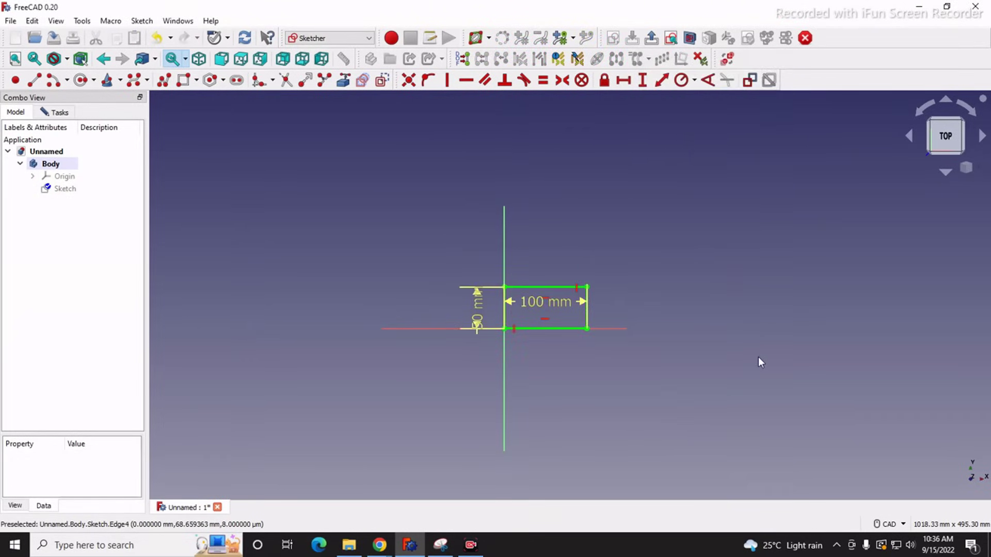
{"action": "scroll", "coordinate": [557, 315], "scroll_direction": "up", "scroll_amount": 5}
{"action": "left_click_drag", "start_coordinate": [507, 271], "coordinate": [517, 424]}
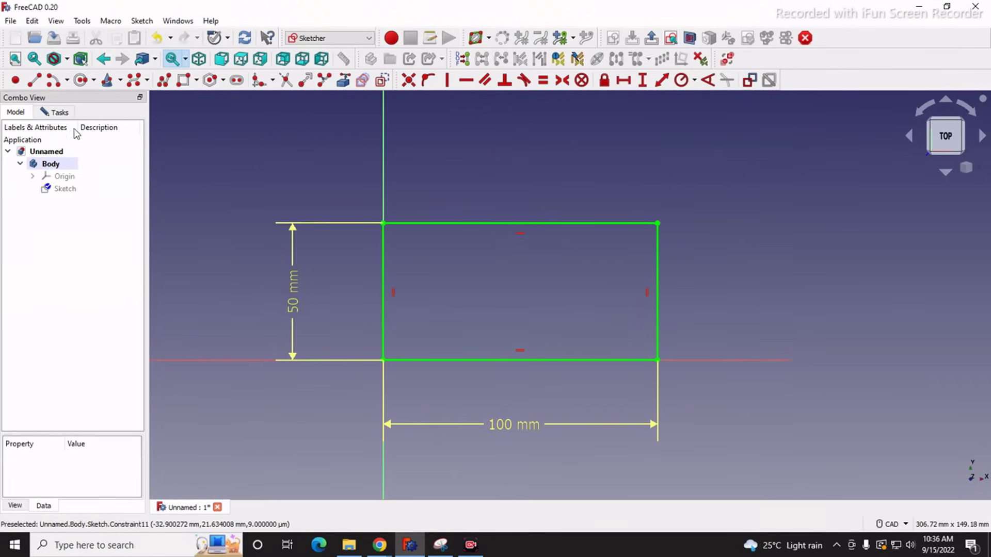
Close the rectangle sketch and pad it 5 mm into a solid plate
{"action": "left_click", "coordinate": [57, 112]}
{"action": "left_click", "coordinate": [115, 141]}
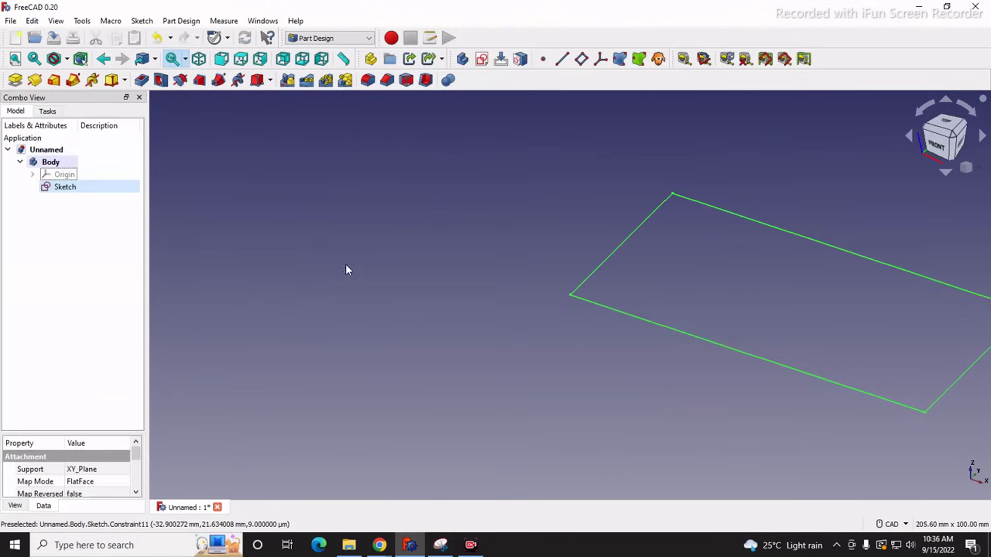
{"action": "left_click", "coordinate": [16, 81]}
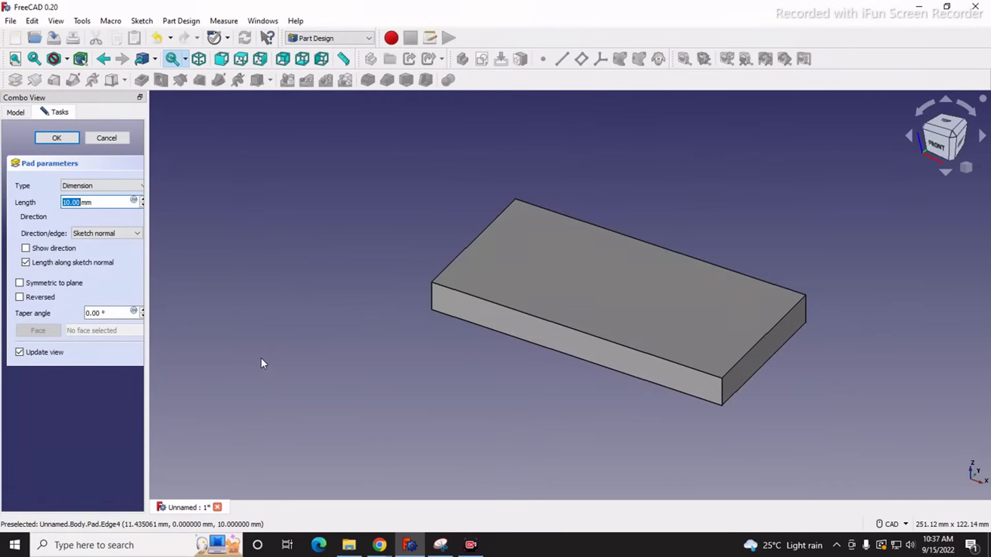
{"action": "type", "text": "5"}
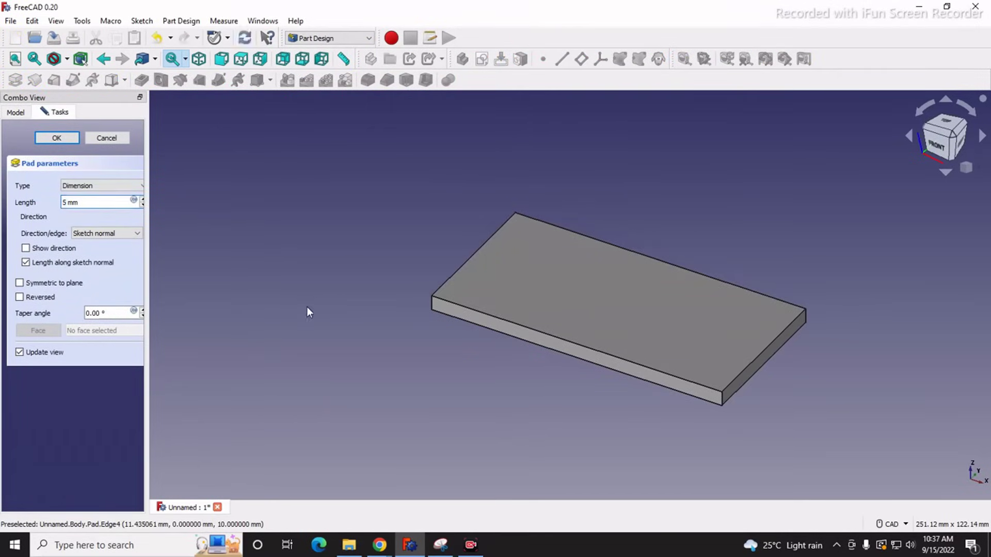
{"action": "left_click", "coordinate": [57, 137]}
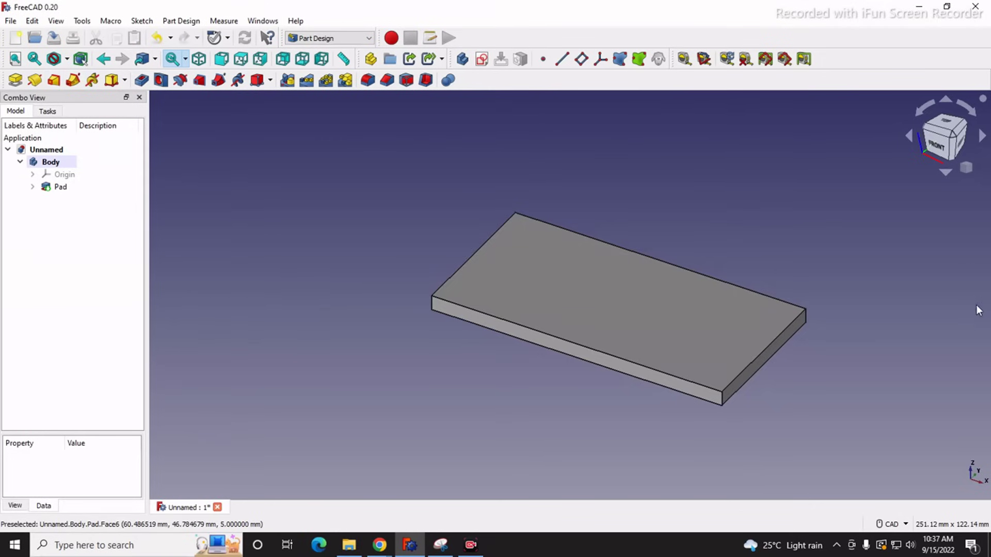
Import the Mechnexus-01 SVG file from the Youtube Channel folder into the document as geometry (importSVG)
{"action": "scroll", "coordinate": [879, 324], "scroll_direction": "down", "scroll_amount": 1}
{"action": "scroll", "coordinate": [841, 331], "scroll_direction": "up", "scroll_amount": 2}
{"action": "scroll", "coordinate": [841, 336], "scroll_direction": "up", "scroll_amount": 2}
{"action": "scroll", "coordinate": [840, 333], "scroll_direction": "down", "scroll_amount": 1}
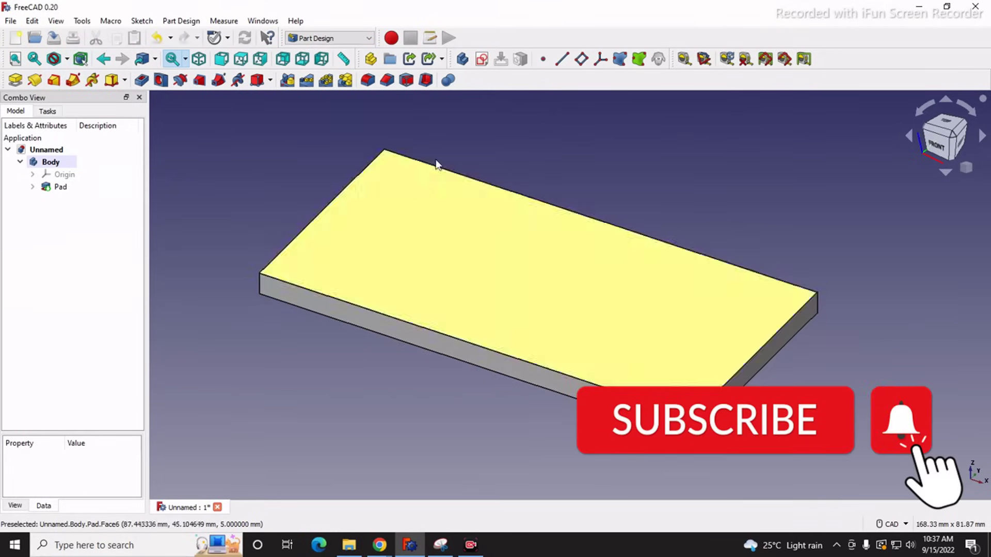
{"action": "left_click", "coordinate": [11, 21]}
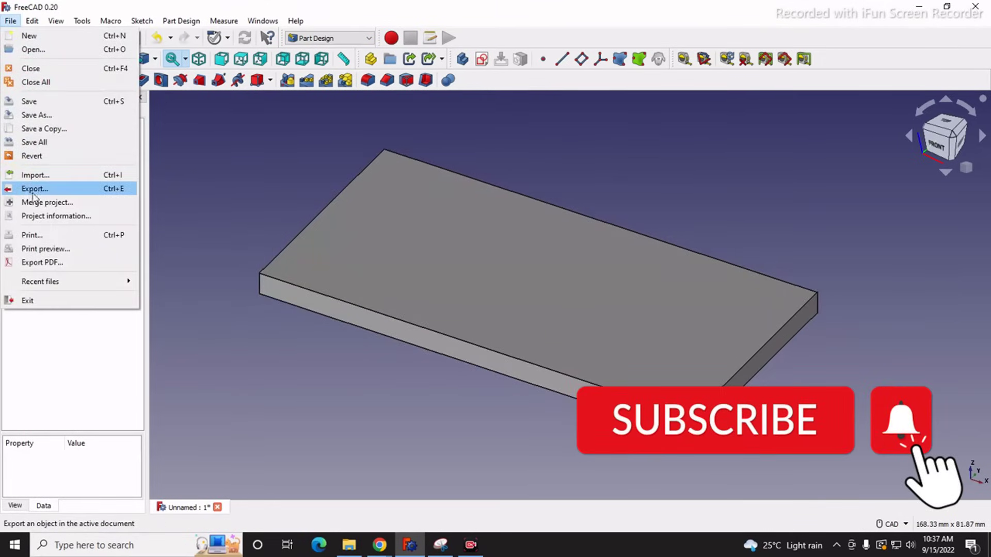
{"action": "left_click", "coordinate": [53, 179]}
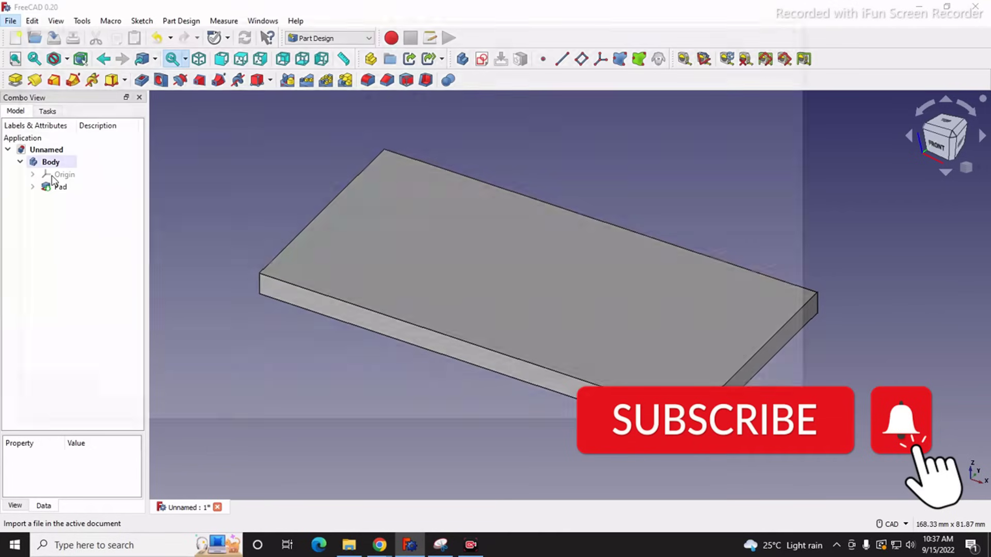
{"action": "left_click", "coordinate": [155, 209]}
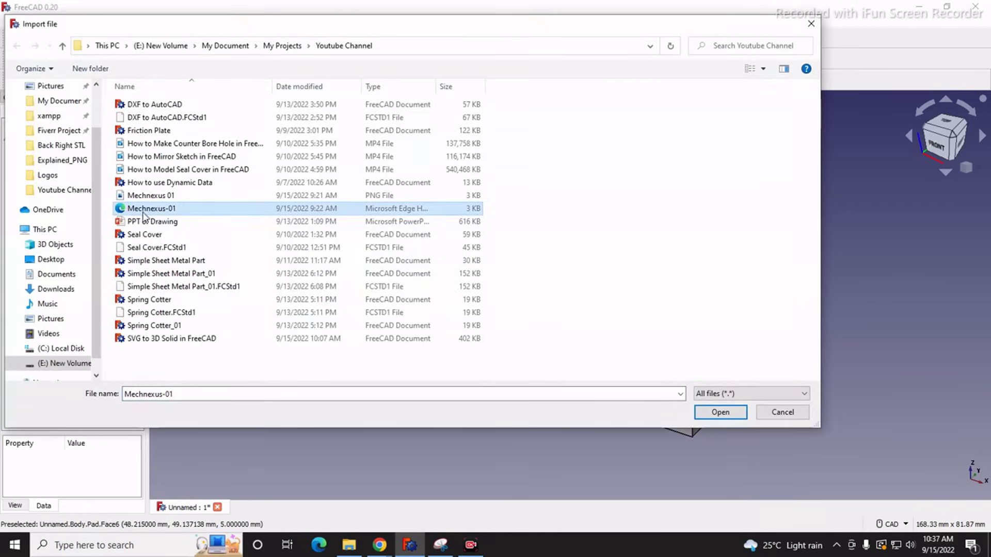
{"action": "left_click", "coordinate": [722, 413]}
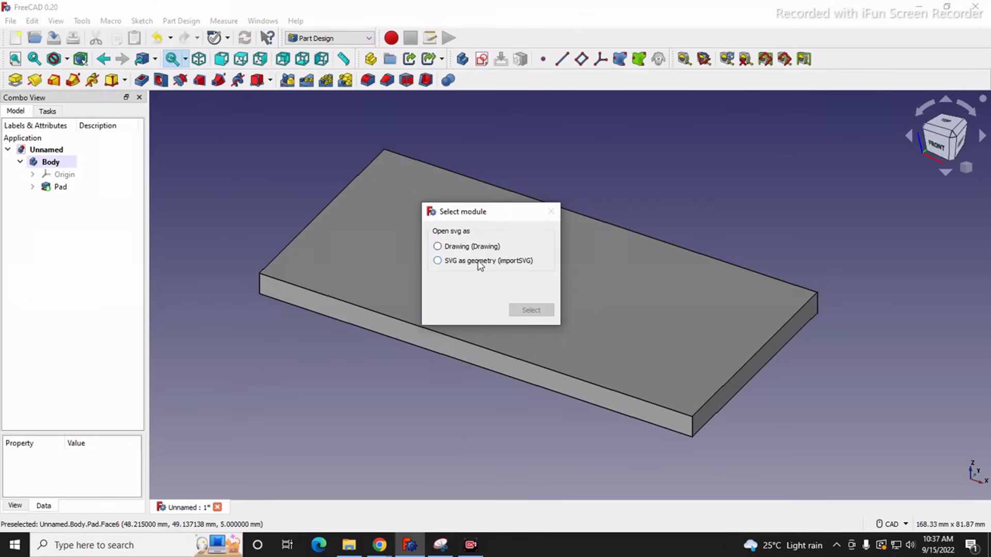
{"action": "left_click", "coordinate": [440, 261]}
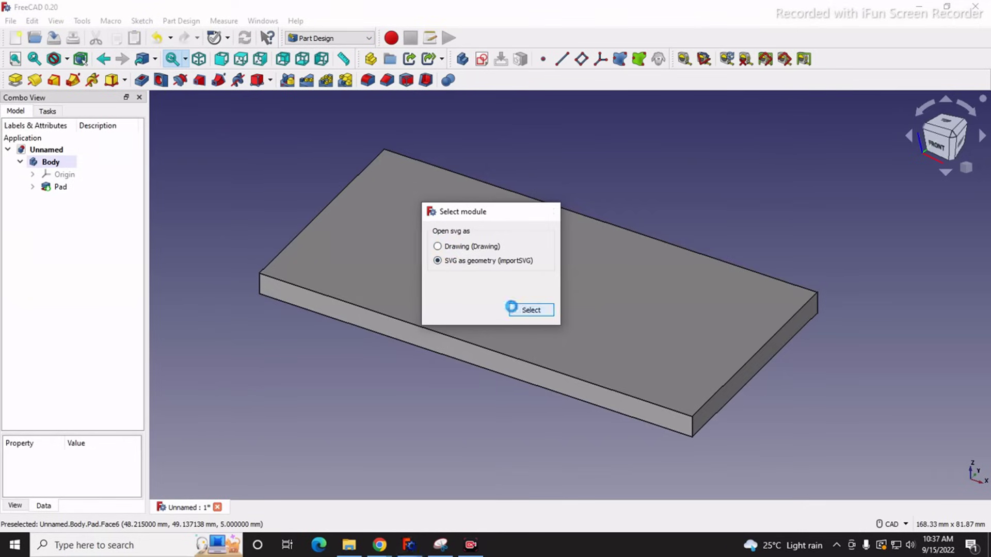
{"action": "left_click", "coordinate": [526, 309]}
{"action": "left_click", "coordinate": [567, 291]}
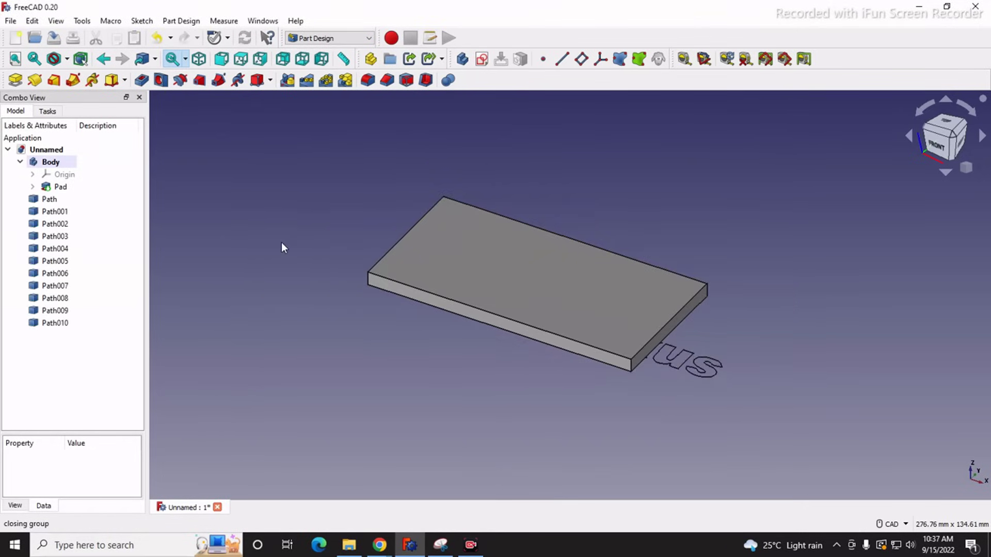
Check the plate against the imported lettering from the front and reverse the pad so the plate extends below the lettering plane
{"action": "middle_click_drag", "start_coordinate": [776, 305], "coordinate": [743, 212]}
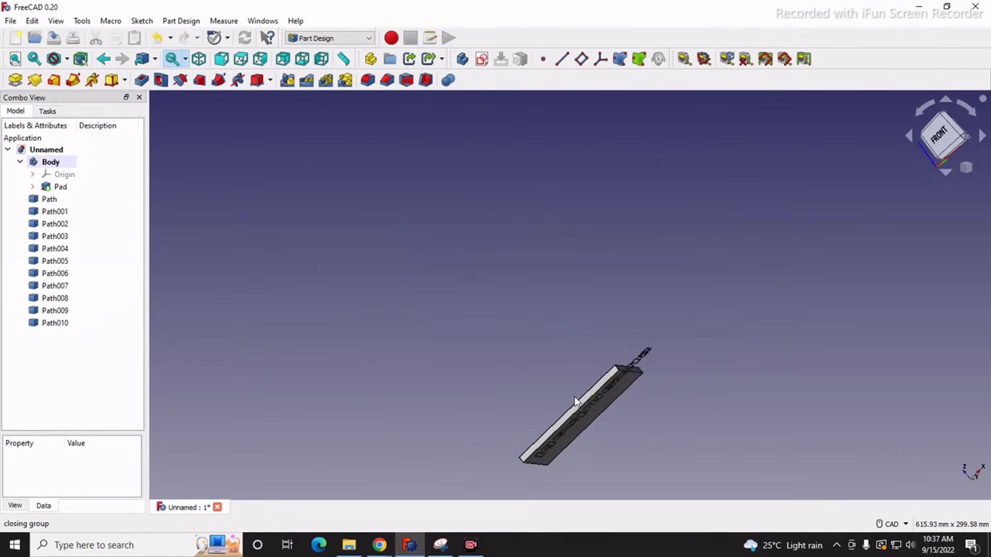
{"action": "scroll", "coordinate": [577, 402], "scroll_direction": "up", "scroll_amount": 5}
{"action": "left_click", "coordinate": [974, 167]}
{"action": "left_click", "coordinate": [943, 202]}
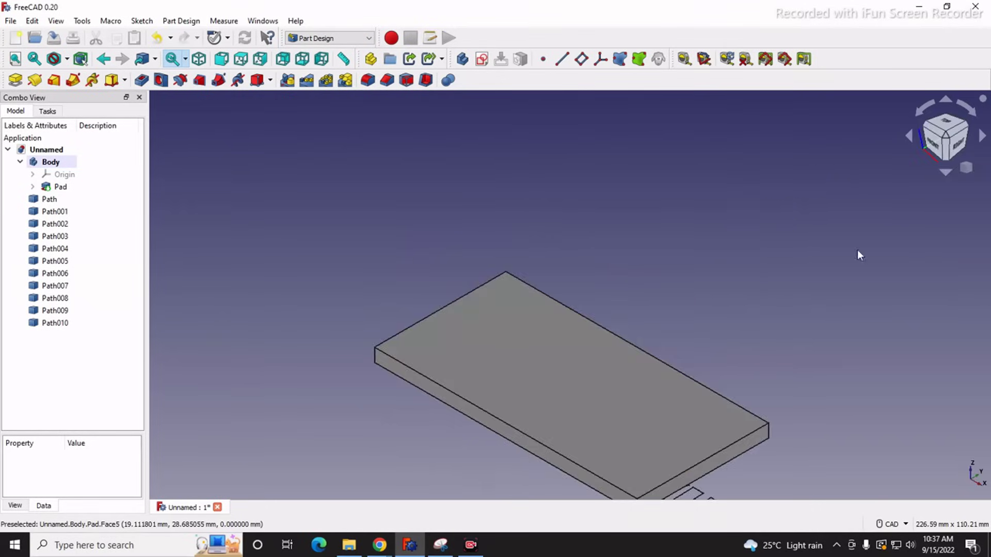
{"action": "scroll", "coordinate": [708, 275], "scroll_direction": "down", "scroll_amount": 3}
{"action": "left_click", "coordinate": [937, 146]}
{"action": "scroll", "coordinate": [736, 353], "scroll_direction": "up", "scroll_amount": 5}
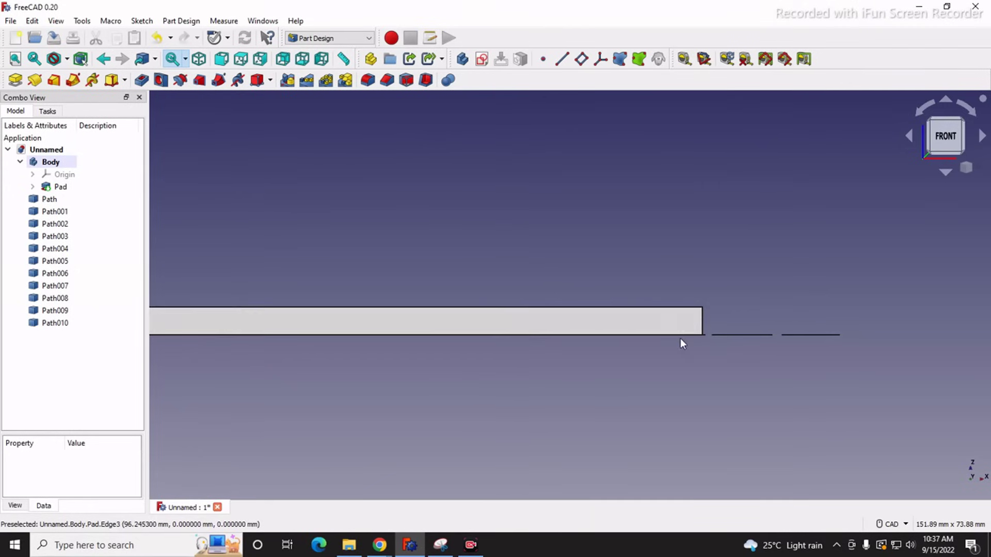
{"action": "left_click", "coordinate": [61, 187]}
{"action": "right_click", "coordinate": [66, 186]}
{"action": "left_click", "coordinate": [101, 194]}
{"action": "left_click", "coordinate": [22, 299]}
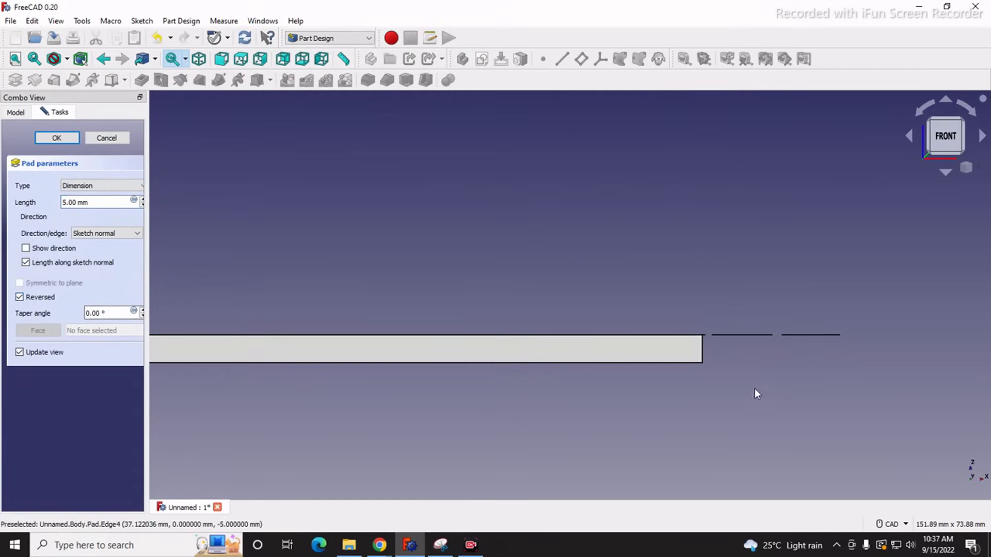
{"action": "left_click", "coordinate": [56, 138]}
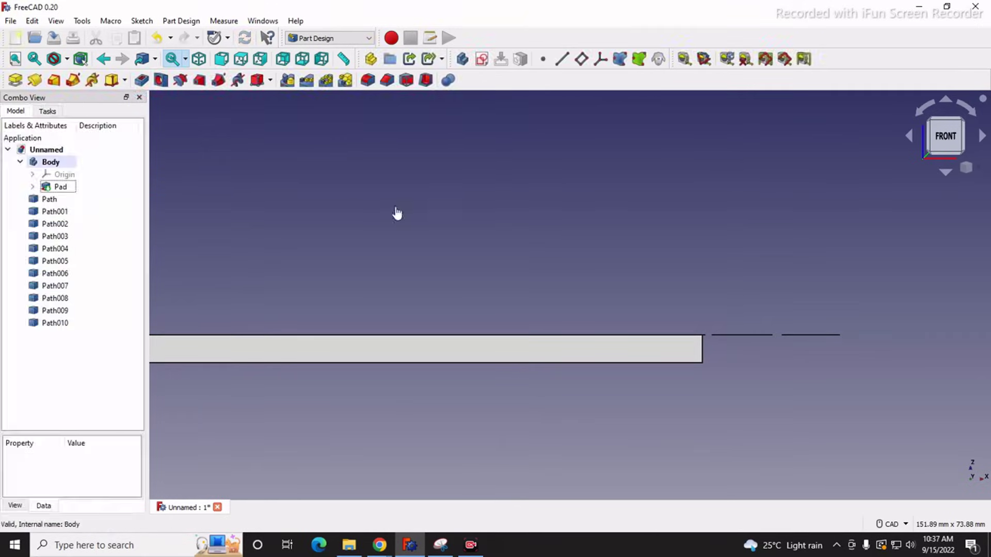
Examine the size and position of the Mechnexus lettering on the plate in isometric and top views
{"action": "left_click", "coordinate": [979, 169]}
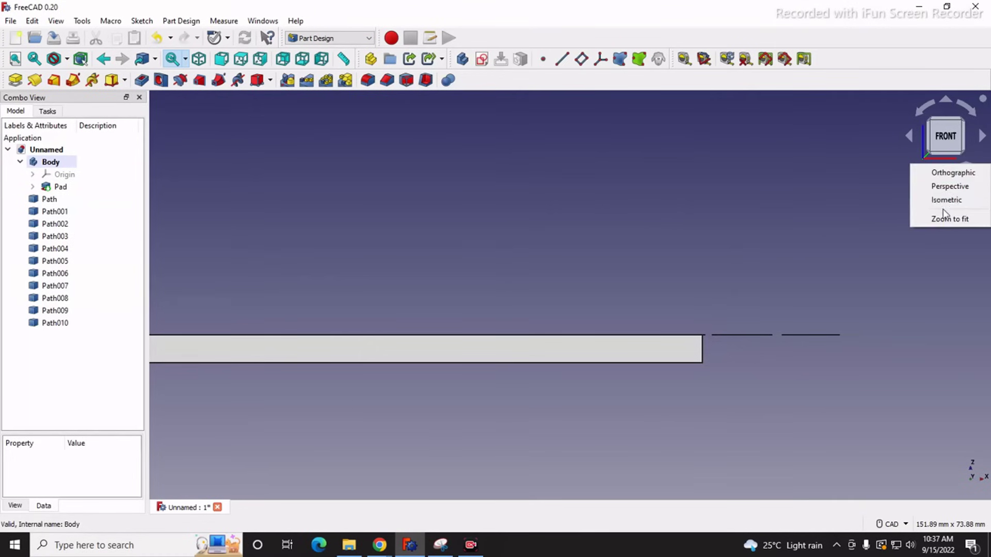
{"action": "left_click", "coordinate": [947, 202]}
{"action": "scroll", "coordinate": [462, 343], "scroll_direction": "down", "scroll_amount": 3}
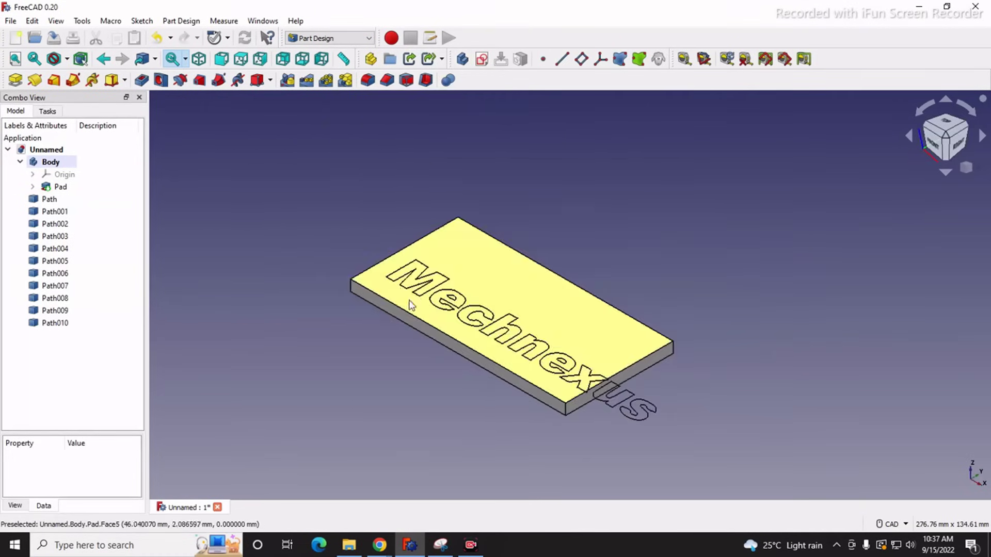
{"action": "scroll", "coordinate": [485, 286], "scroll_direction": "up", "scroll_amount": 5}
{"action": "left_click", "coordinate": [941, 123]}
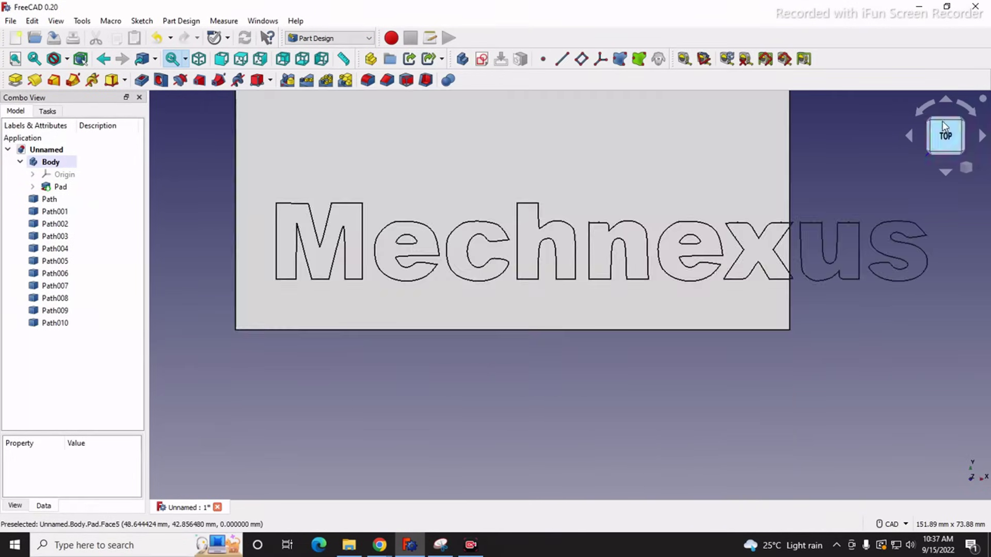
{"action": "scroll", "coordinate": [484, 471], "scroll_direction": "down", "scroll_amount": 3}
{"action": "scroll", "coordinate": [509, 416], "scroll_direction": "up", "scroll_amount": 3}
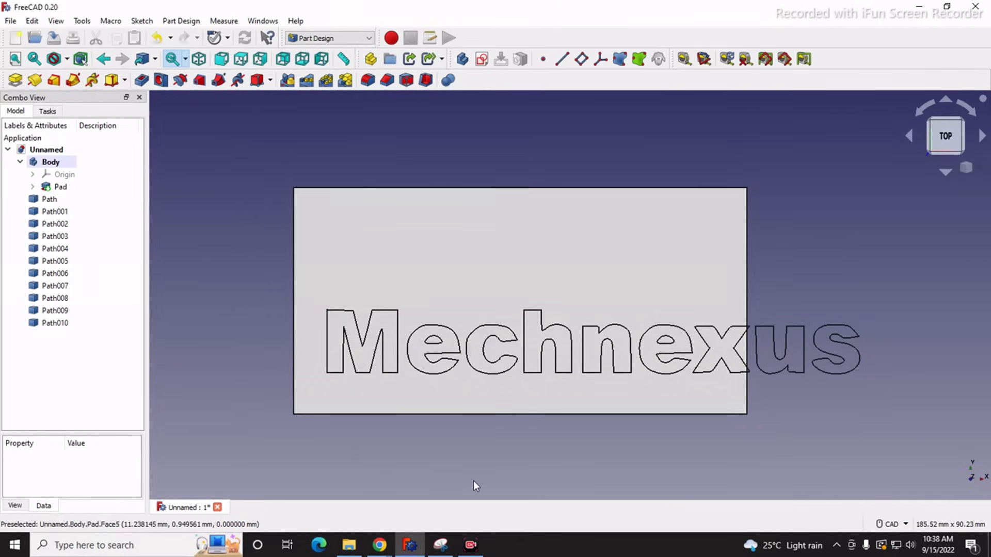
{"action": "scroll", "coordinate": [268, 271], "scroll_direction": "down", "scroll_amount": 3}
{"action": "scroll", "coordinate": [261, 279], "scroll_direction": "up", "scroll_amount": 3}
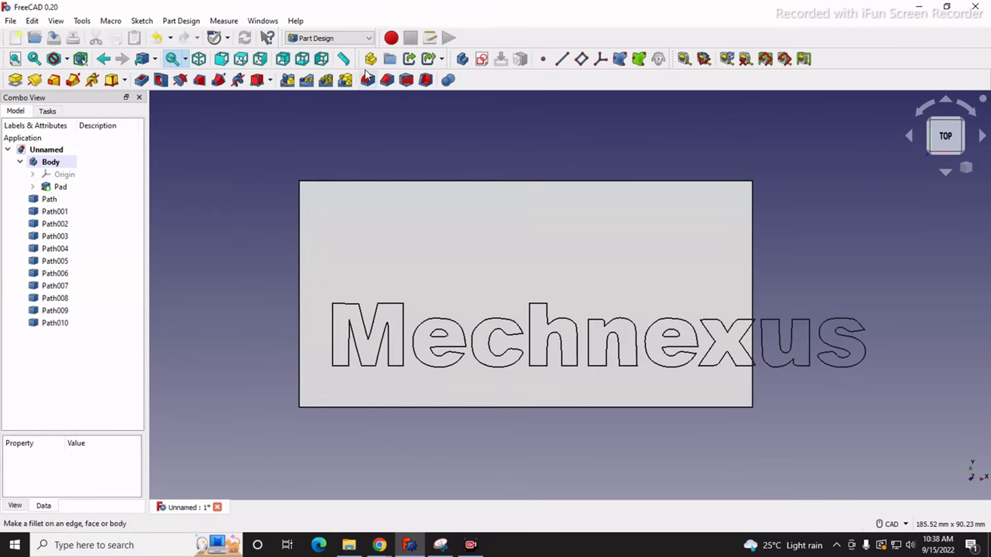
Switch to the Draft workbench and hide its grid
{"action": "left_click", "coordinate": [343, 40]}
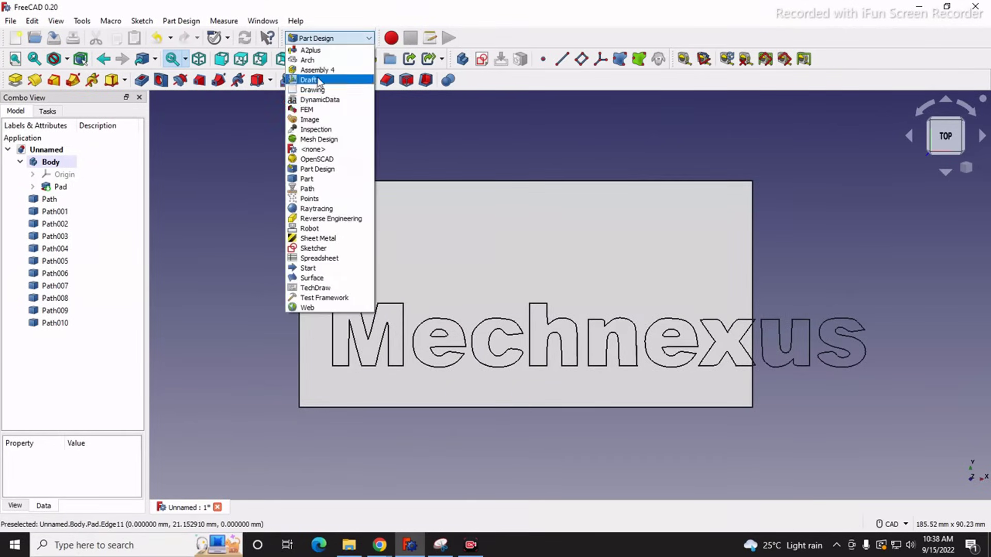
{"action": "left_click", "coordinate": [319, 81]}
{"action": "scroll", "coordinate": [393, 253], "scroll_direction": "down", "scroll_amount": 2}
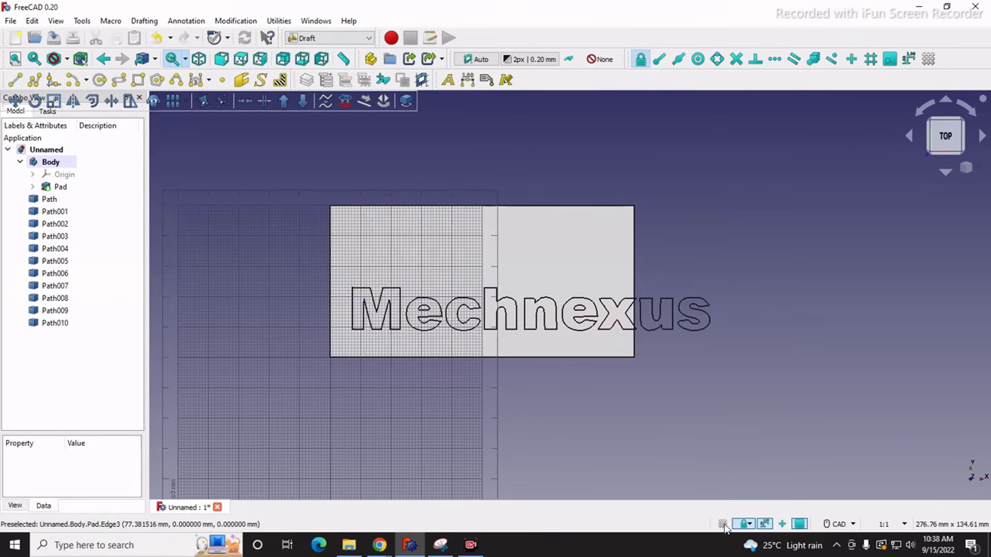
{"action": "scroll", "coordinate": [471, 291], "scroll_direction": "down", "scroll_amount": 2}
{"action": "scroll", "coordinate": [471, 290], "scroll_direction": "down", "scroll_amount": 1}
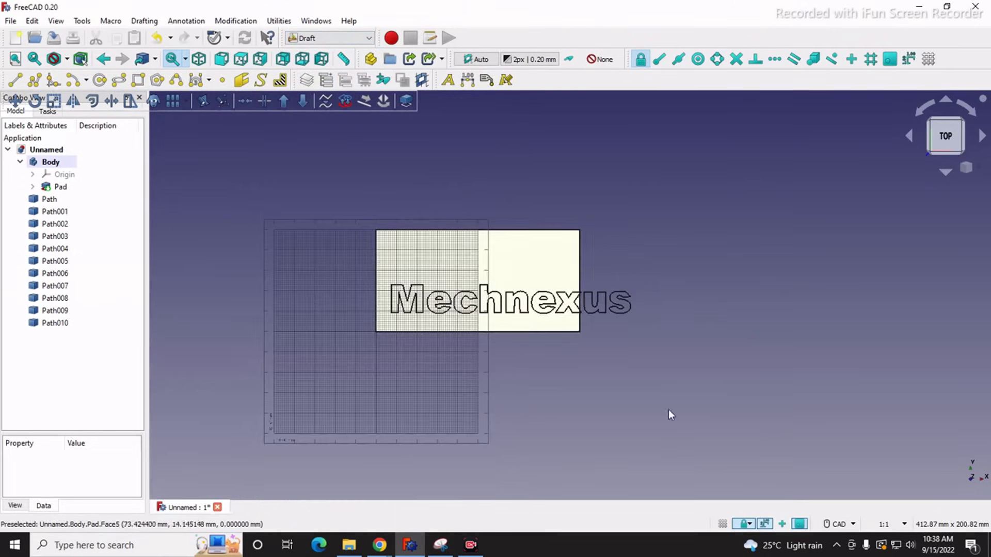
{"action": "left_click", "coordinate": [722, 525]}
{"action": "scroll", "coordinate": [451, 252], "scroll_direction": "up", "scroll_amount": 3}
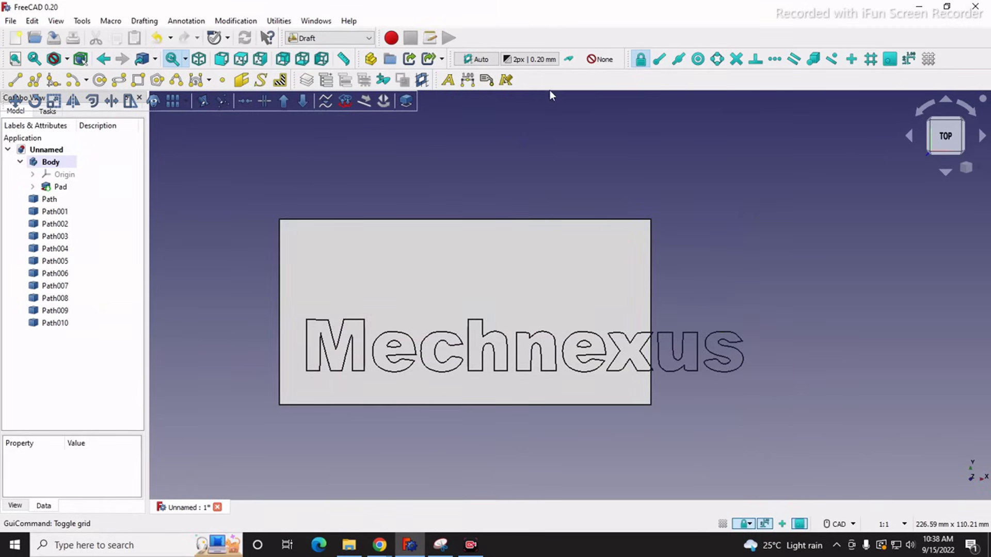
Dock the floating Draft modification tools in line with the other Draft tools so they no longer cover the model tree
{"action": "scroll", "coordinate": [235, 176], "scroll_direction": "down", "scroll_amount": 3}
{"action": "scroll", "coordinate": [222, 179], "scroll_direction": "up", "scroll_amount": 3}
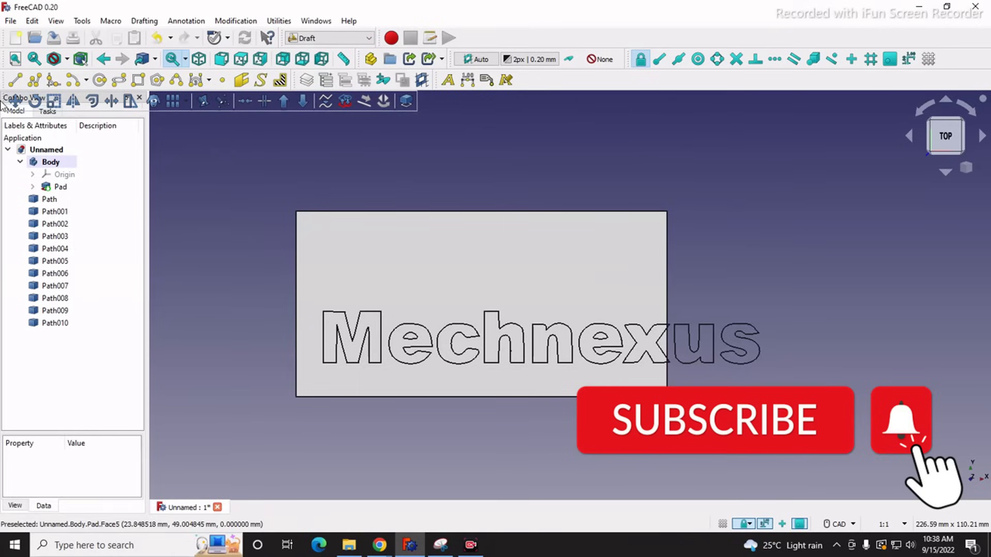
{"action": "left_click_drag", "start_coordinate": [5, 101], "coordinate": [453, 86]}
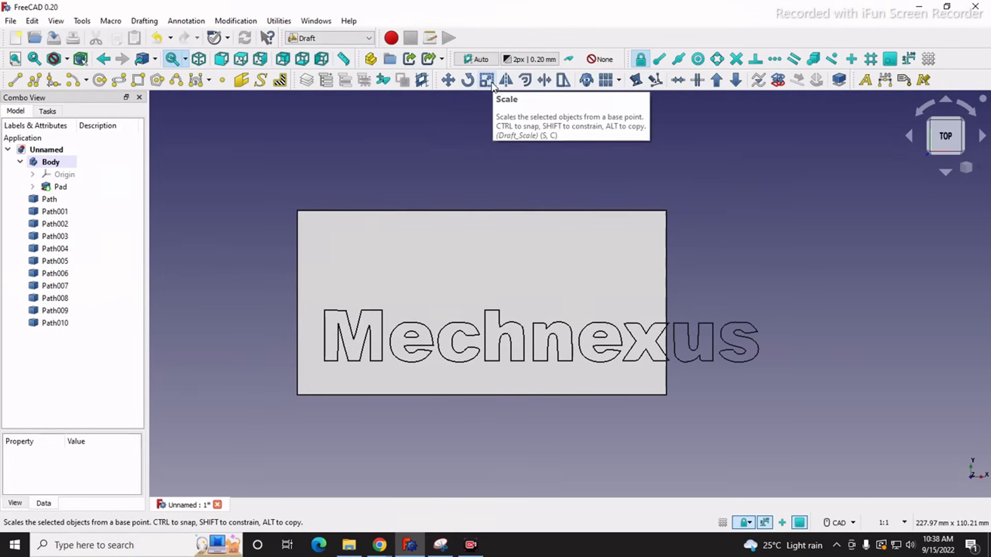
Start scaling all the Mechnexus lettering outlines, Path through Path010, from base point X -24.86, Y 40.57, Z 0 mm
{"action": "left_click", "coordinate": [54, 199]}
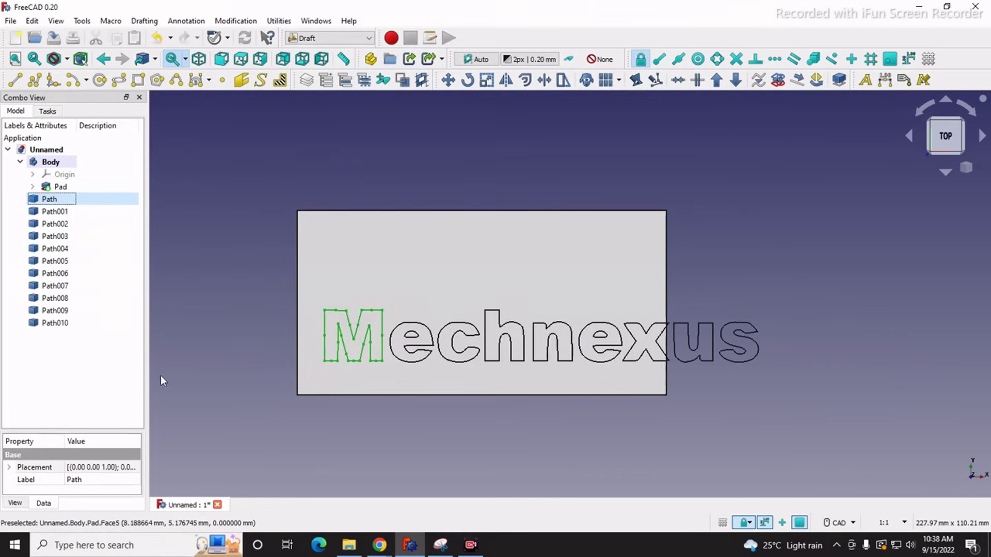
{"action": "left_click", "coordinate": [56, 224]}
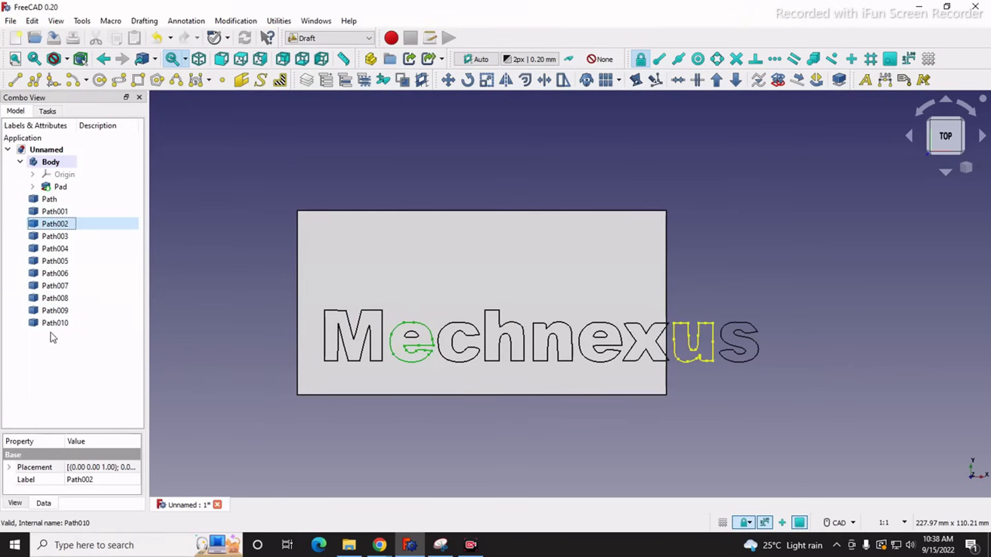
{"action": "left_click", "coordinate": [366, 461]}
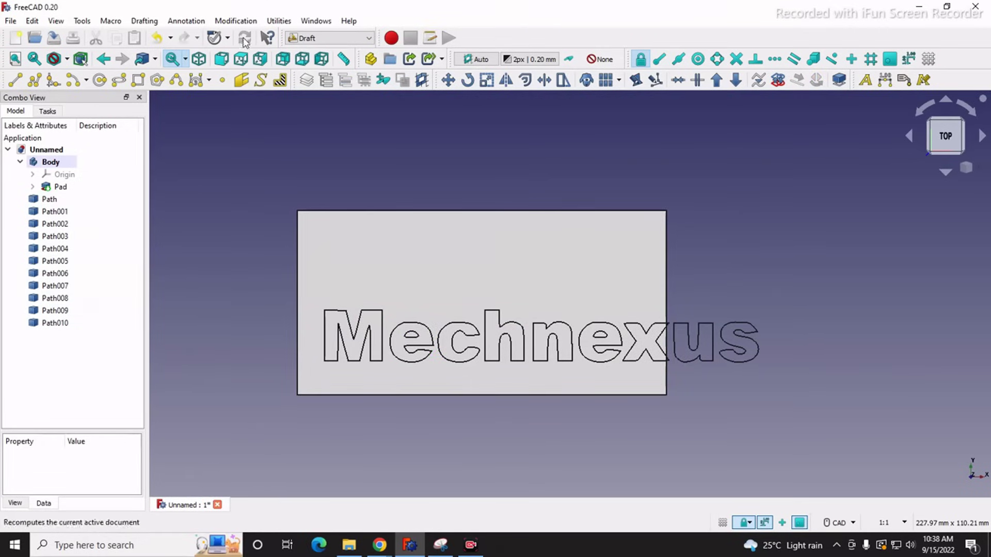
{"action": "left_click", "coordinate": [488, 82]}
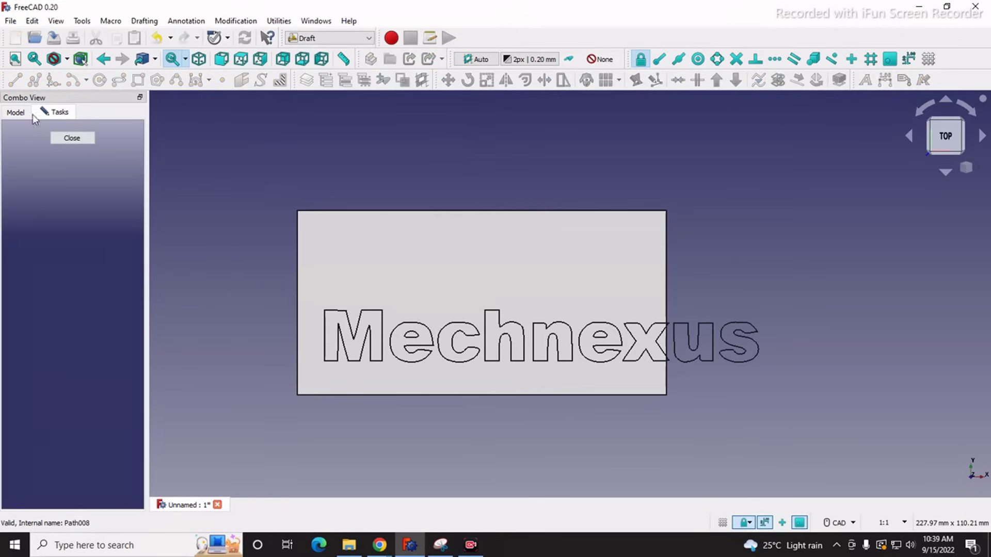
{"action": "left_click", "coordinate": [20, 112]}
{"action": "left_click", "coordinate": [50, 201]}
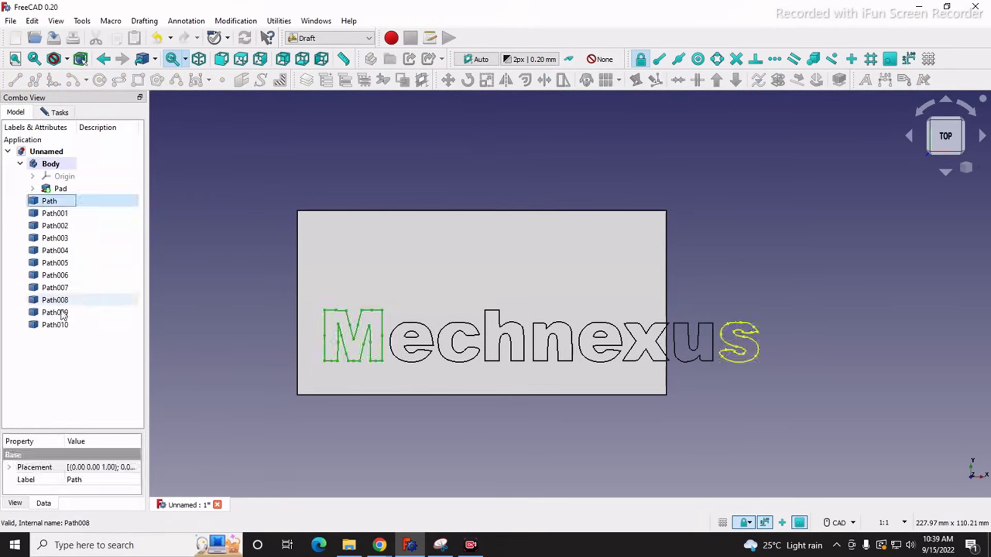
{"action": "left_click", "coordinate": [61, 326], "text": "shift"}
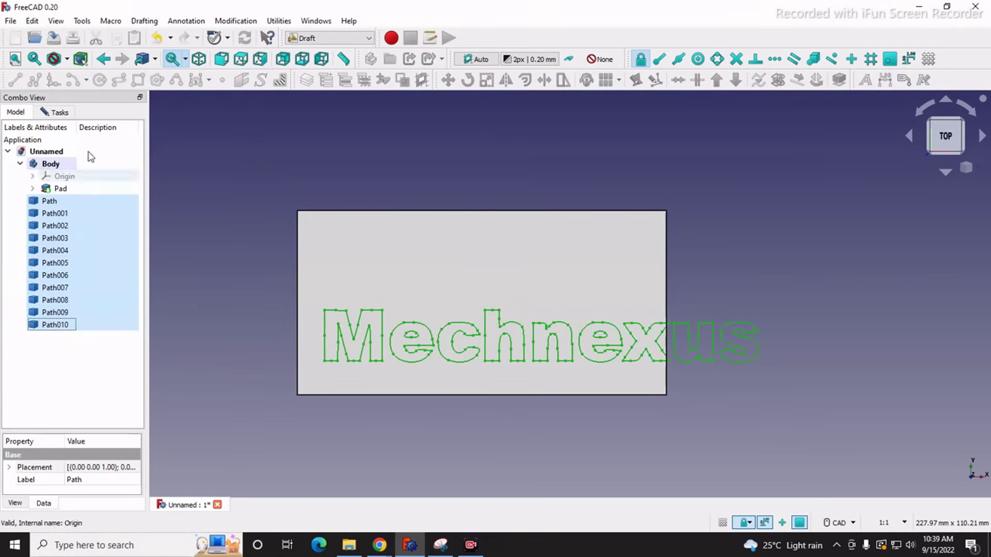
{"action": "left_click", "coordinate": [59, 112]}
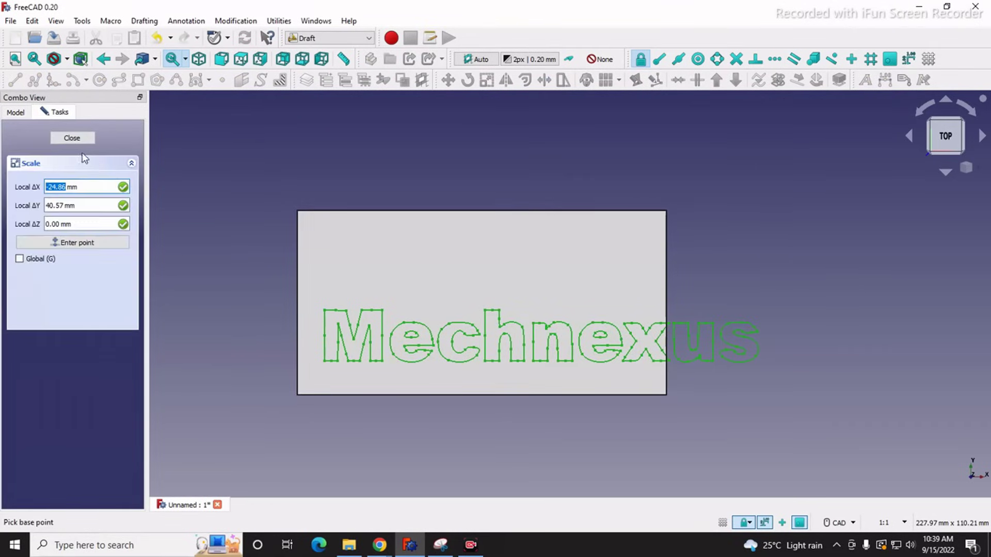
{"action": "left_click", "coordinate": [78, 243]}
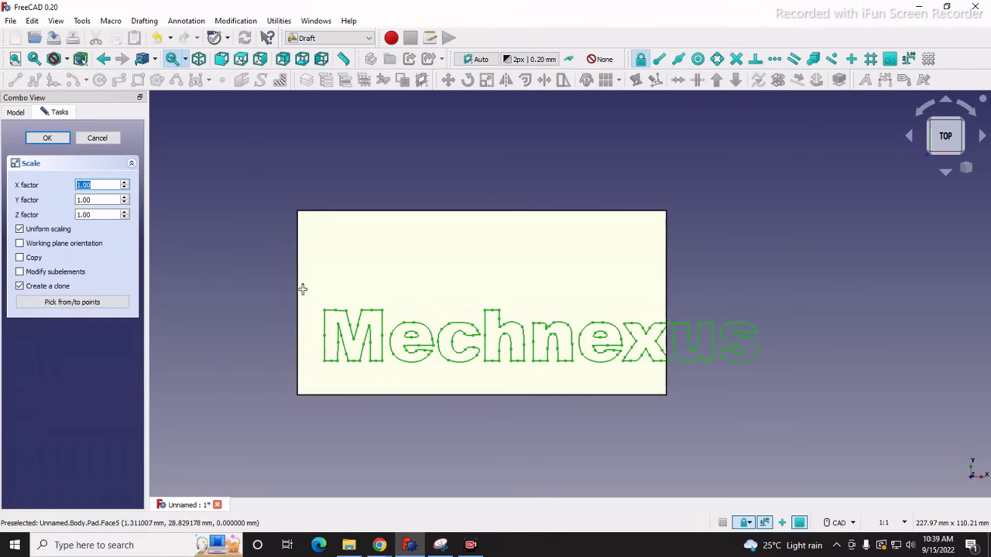
{"action": "left_click", "coordinate": [324, 310]}
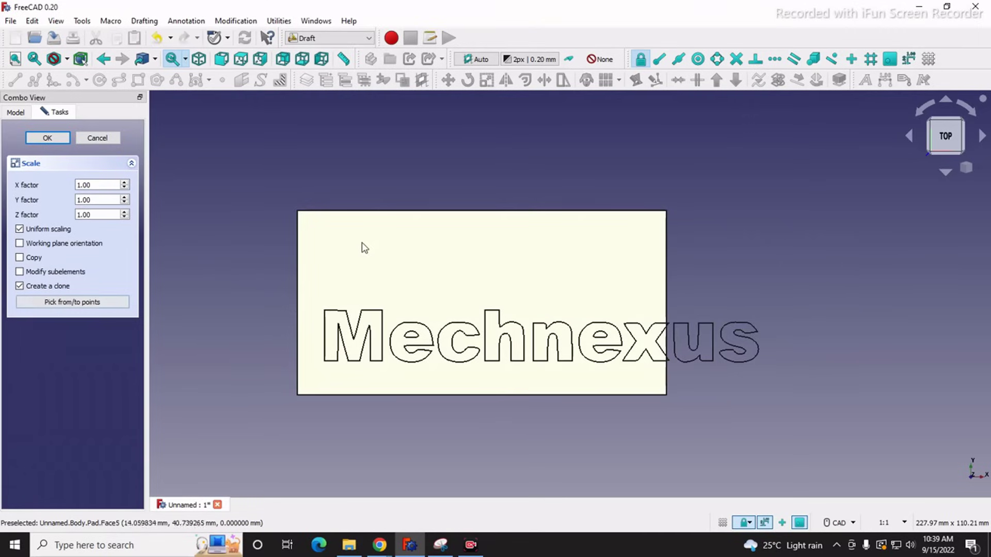
{"action": "left_click", "coordinate": [388, 375]}
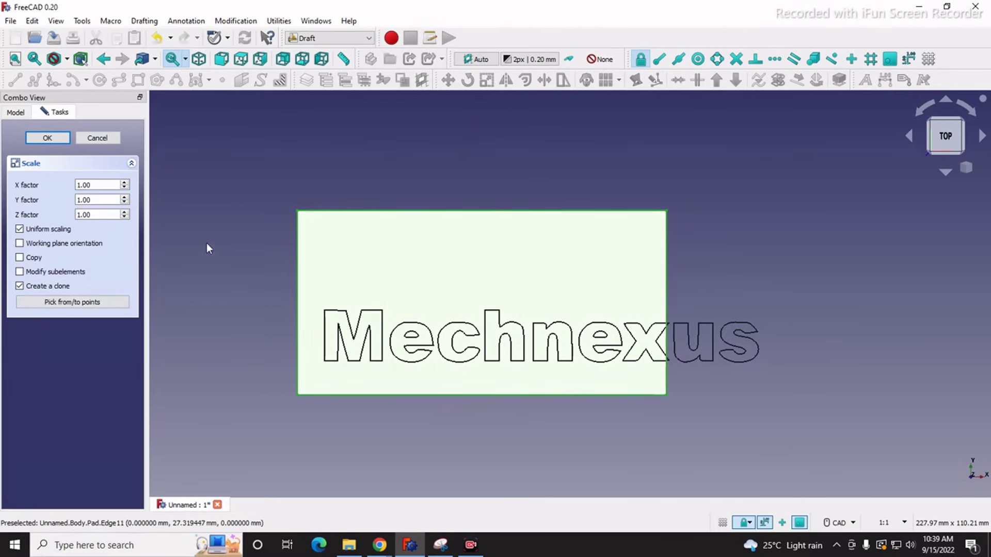
Set the uniform scale factor to 0.8 and create the scaled clone of the lettering
{"action": "left_click_drag", "start_coordinate": [96, 185], "coordinate": [25, 183]}
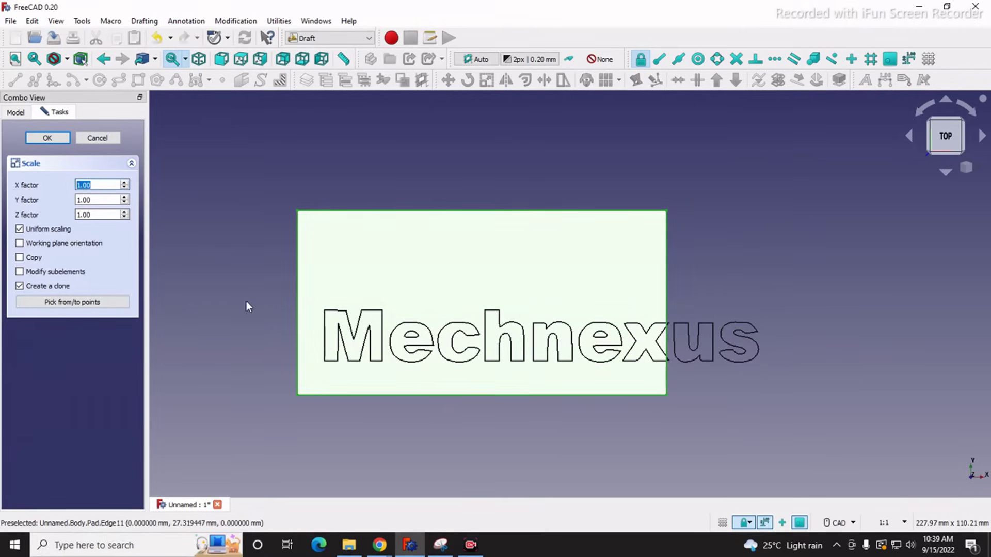
{"action": "type", "text": "0."}
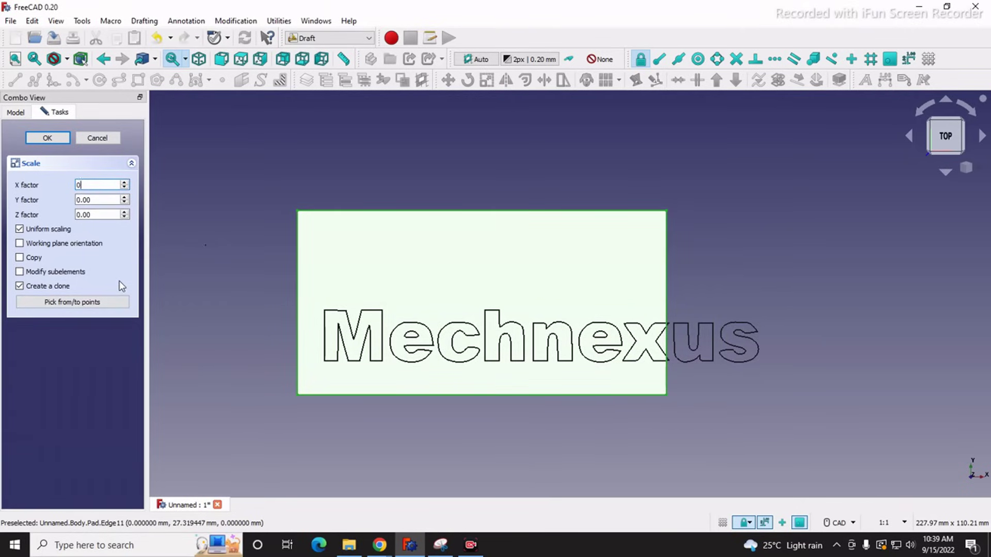
{"action": "type", "text": "9"}
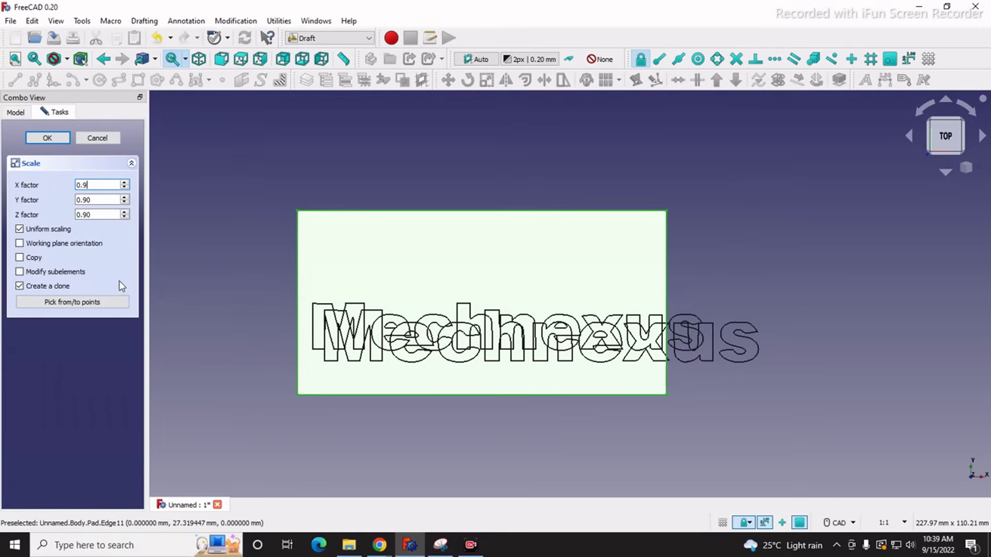
{"action": "key", "text": "BackSpace"}
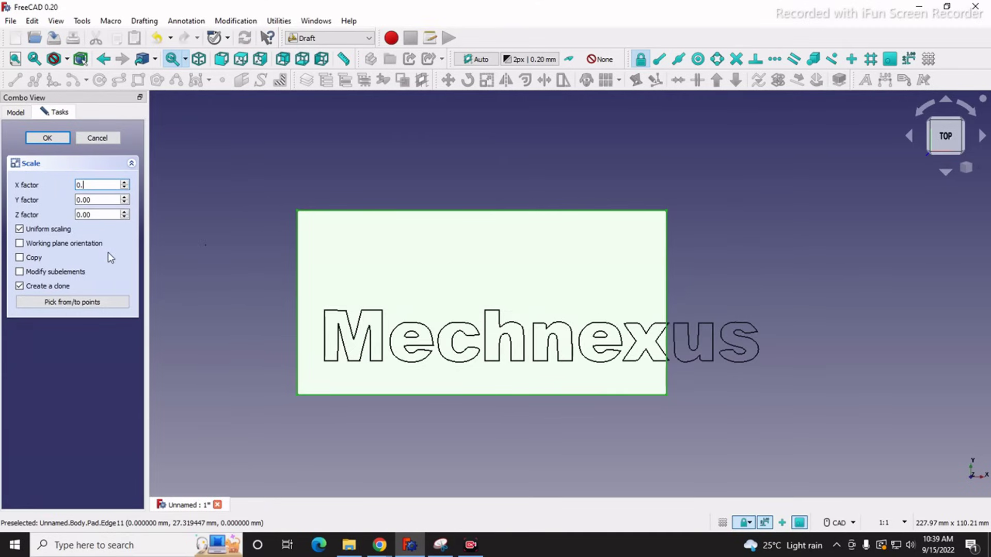
{"action": "type", "text": "8"}
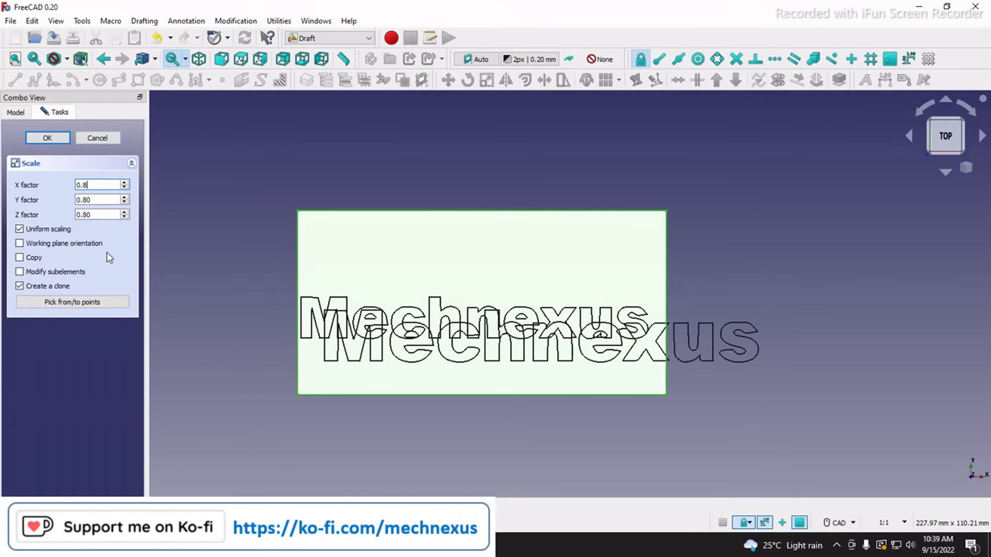
{"action": "left_click", "coordinate": [47, 138]}
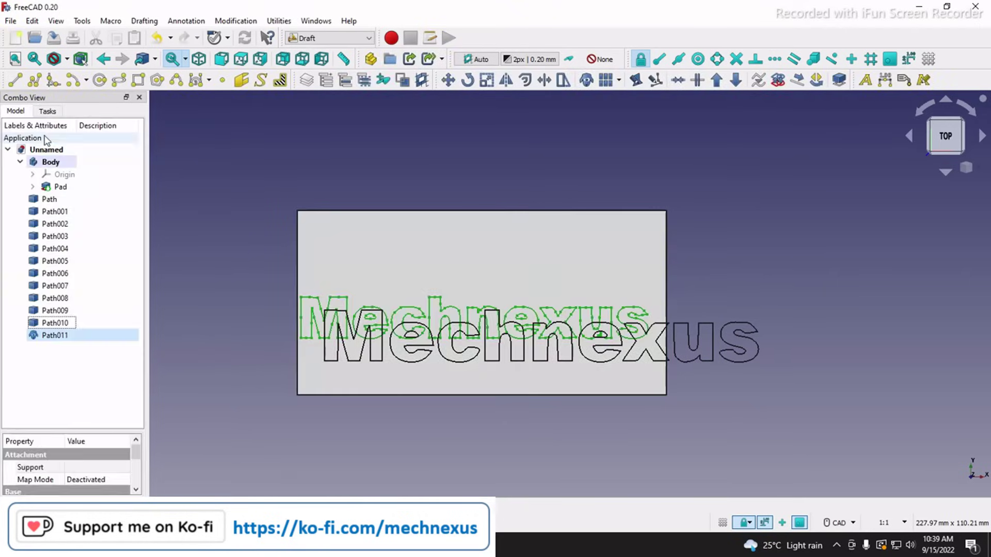
Hide the original full-size lettering outlines, Path through Path010, leaving only the scaled clone and the plate shown
{"action": "left_click", "coordinate": [52, 335]}
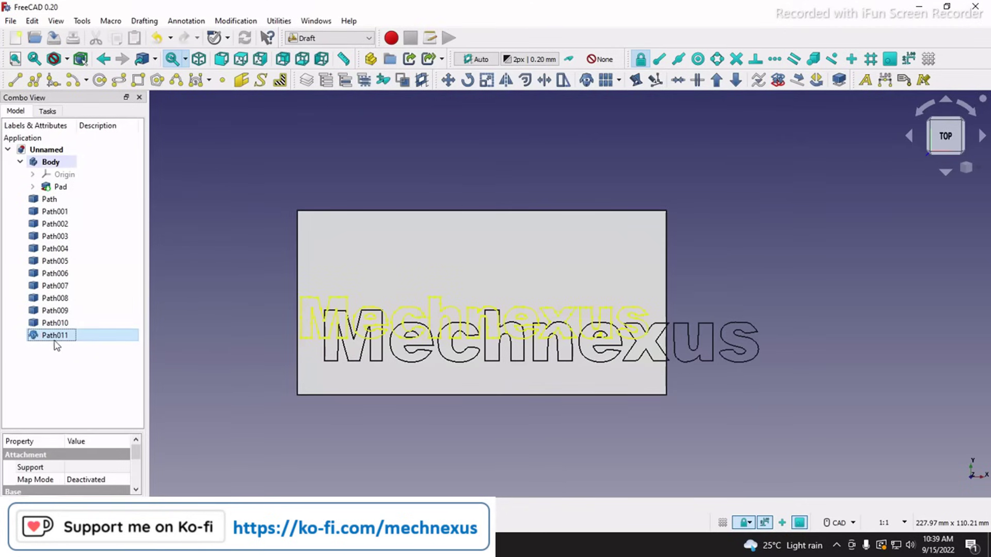
{"action": "left_click", "coordinate": [56, 199]}
{"action": "left_click", "coordinate": [54, 323], "text": "shift"}
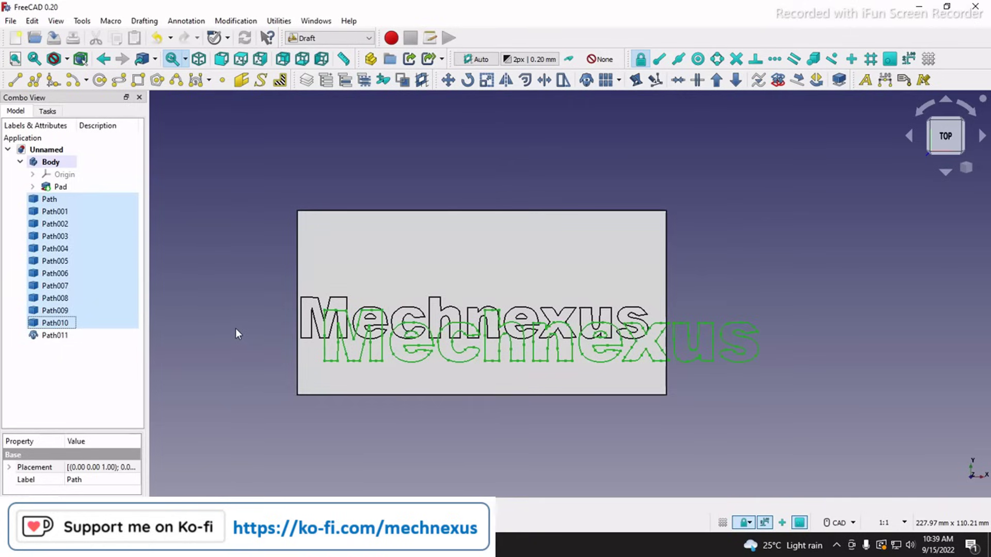
{"action": "key", "text": "space"}
{"action": "left_click", "coordinate": [108, 361]}
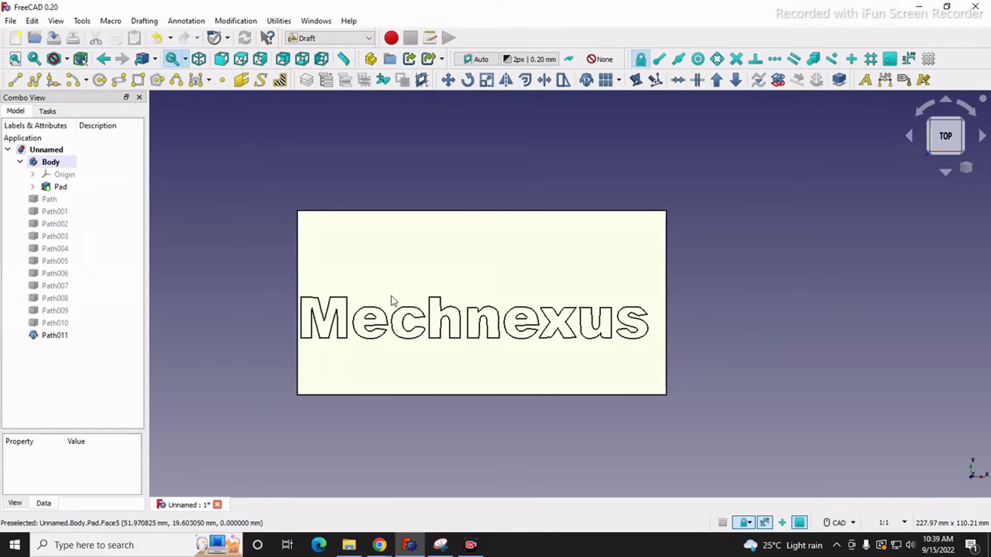
Move the scaled lettering Path011 about 2.7 mm in X and 5.2 mm in Y on the plate
{"action": "left_click", "coordinate": [62, 334]}
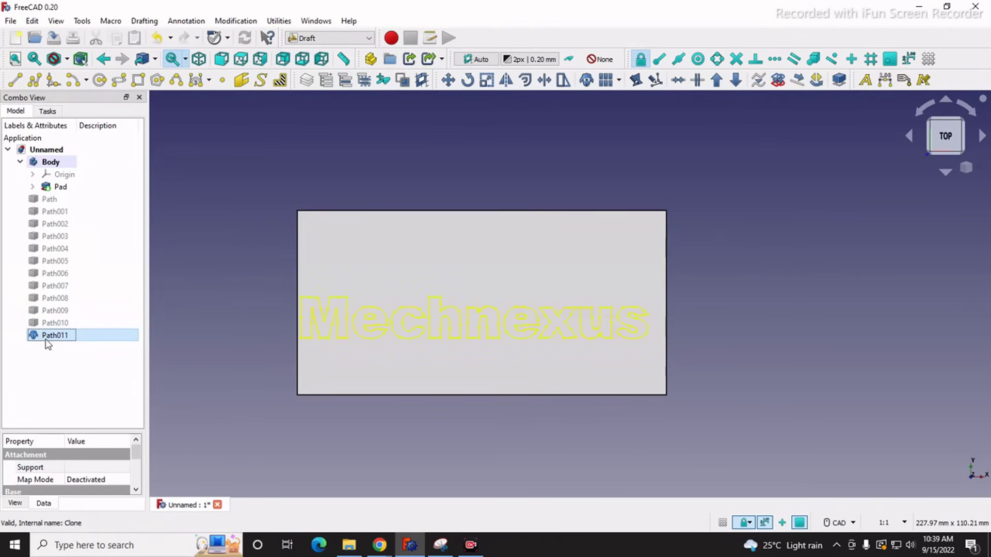
{"action": "left_click", "coordinate": [52, 338]}
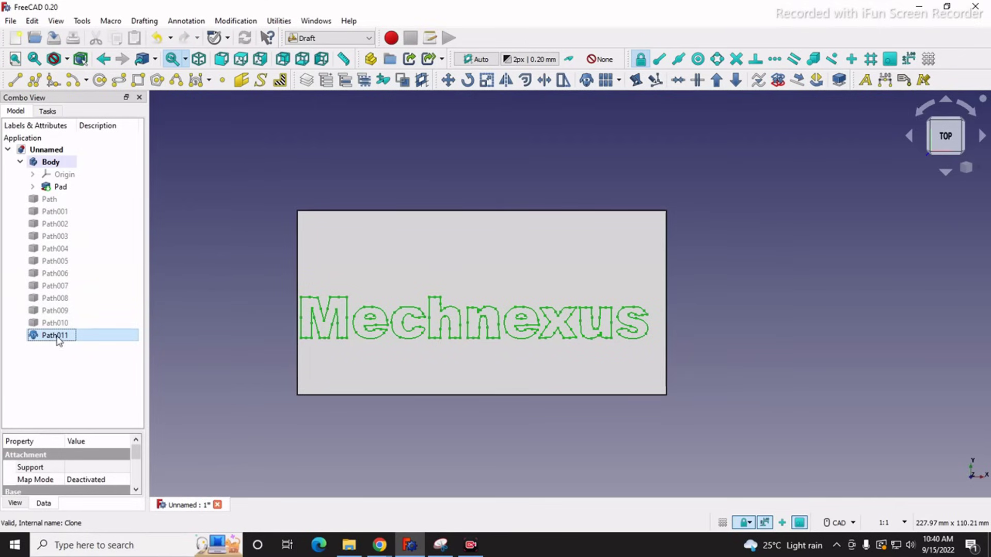
{"action": "left_click", "coordinate": [448, 81]}
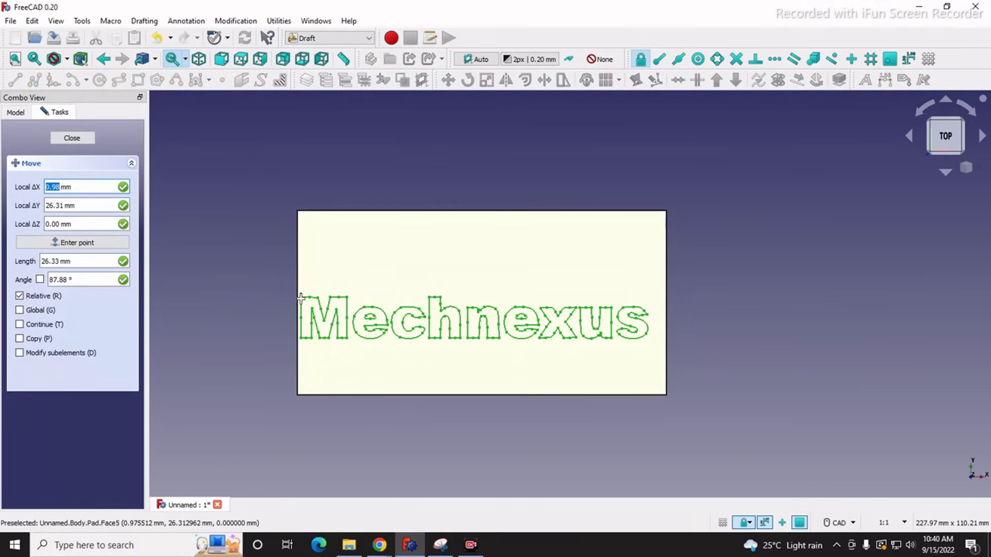
{"action": "left_click", "coordinate": [301, 299]}
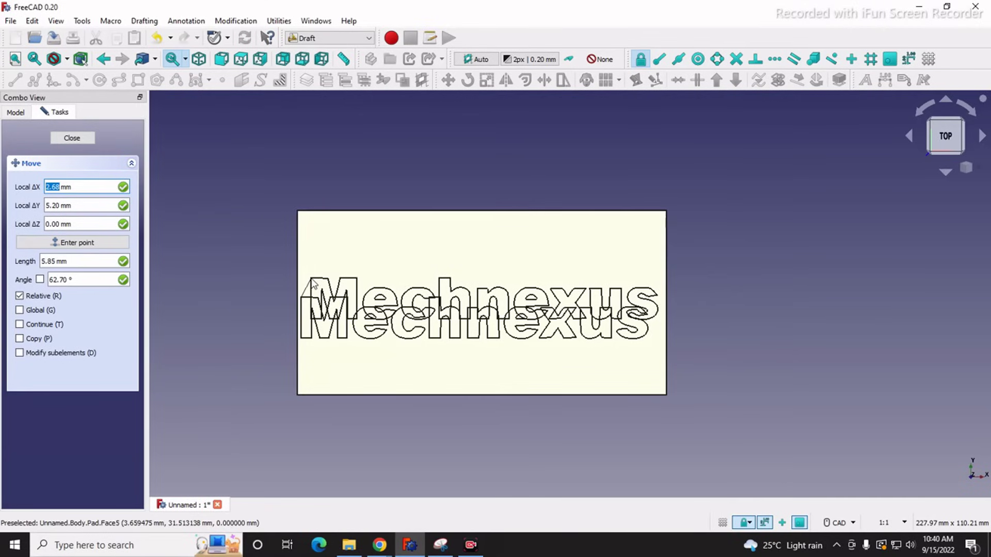
{"action": "left_click", "coordinate": [312, 283]}
{"action": "left_click", "coordinate": [246, 281]}
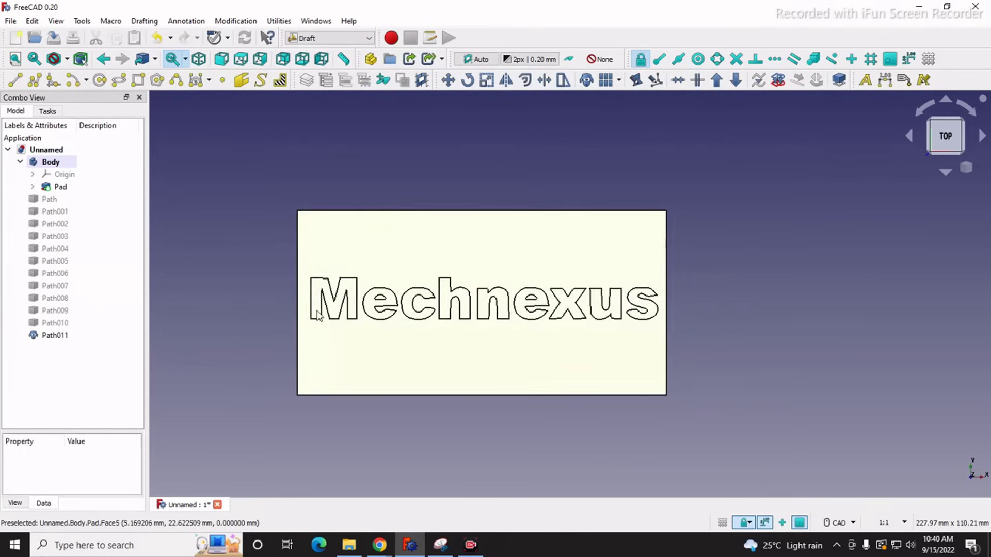
Examine the placement of the scaled lettering on the plate in isometric and top views
{"action": "scroll", "coordinate": [316, 311], "scroll_direction": "up", "scroll_amount": 2}
{"action": "left_click", "coordinate": [966, 168]}
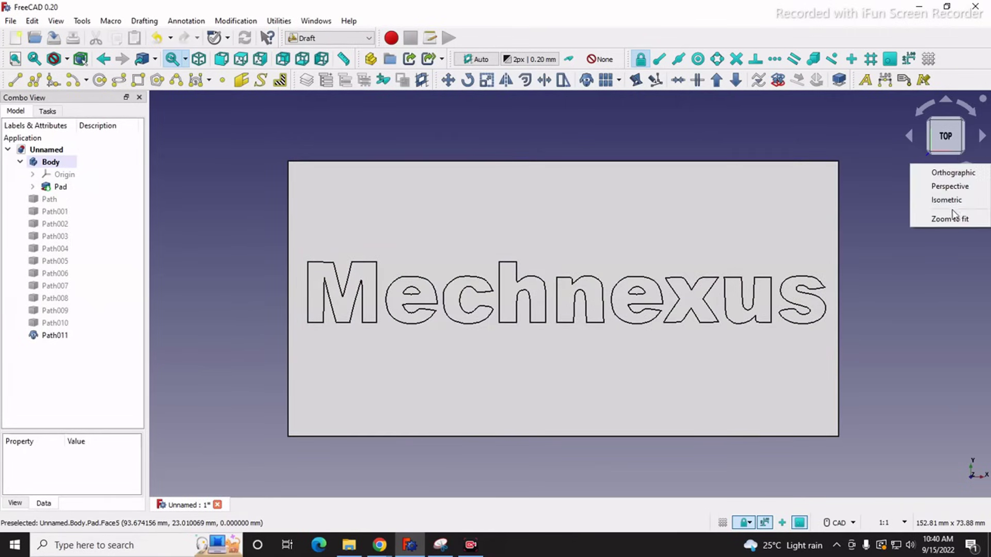
{"action": "left_click", "coordinate": [947, 200]}
{"action": "scroll", "coordinate": [432, 398], "scroll_direction": "down", "scroll_amount": 2}
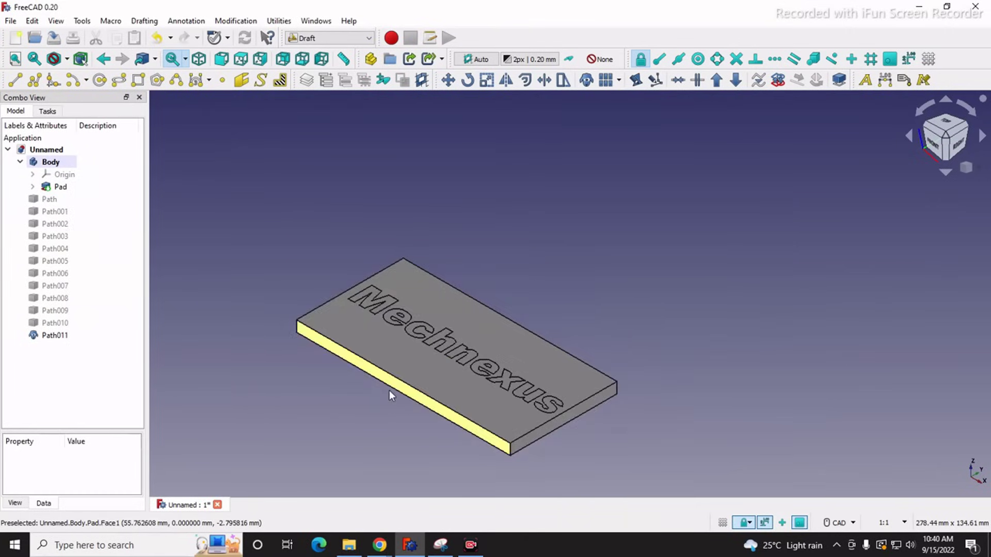
{"action": "scroll", "coordinate": [373, 390], "scroll_direction": "up", "scroll_amount": 2}
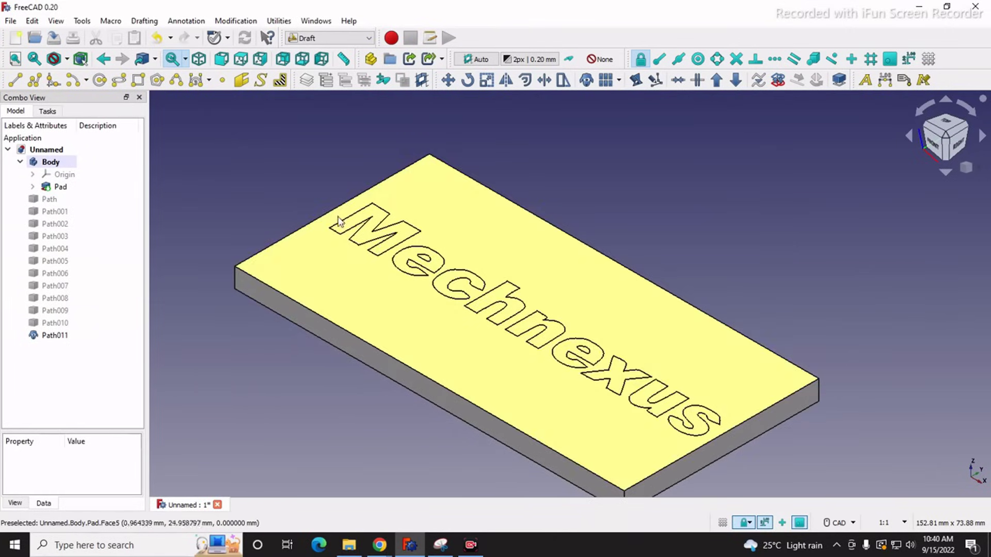
{"action": "left_click", "coordinate": [948, 127]}
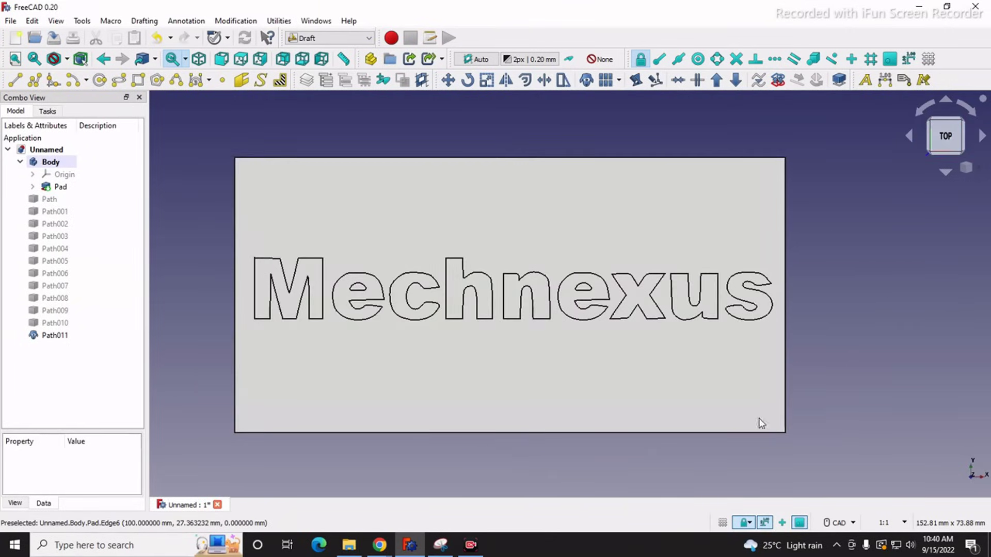
{"action": "scroll", "coordinate": [488, 455], "scroll_direction": "up", "scroll_amount": 2}
{"action": "scroll", "coordinate": [550, 459], "scroll_direction": "down", "scroll_amount": 4}
Switch to the Part Design workbench and try to pad the scaled lettering Path011
{"action": "left_click", "coordinate": [54, 337]}
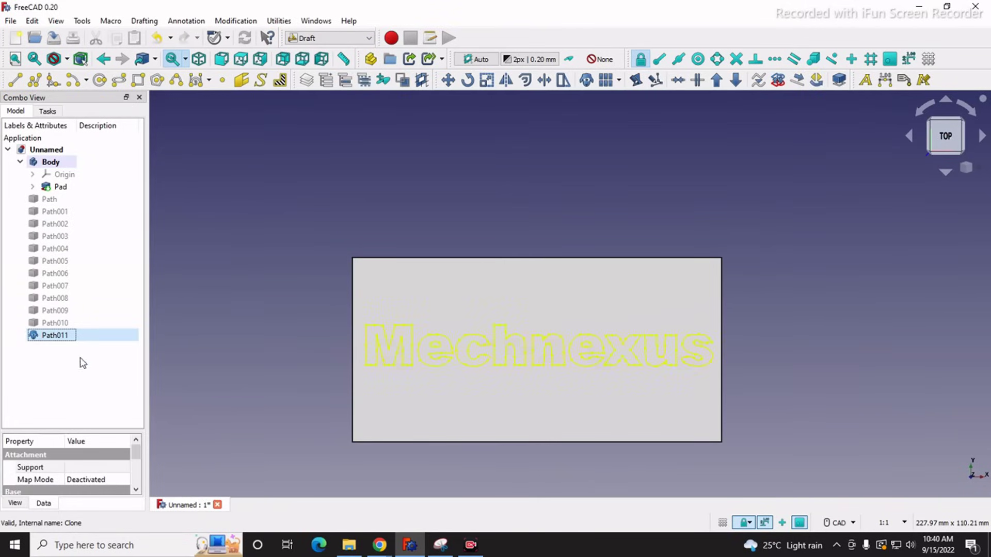
{"action": "left_click", "coordinate": [331, 37]}
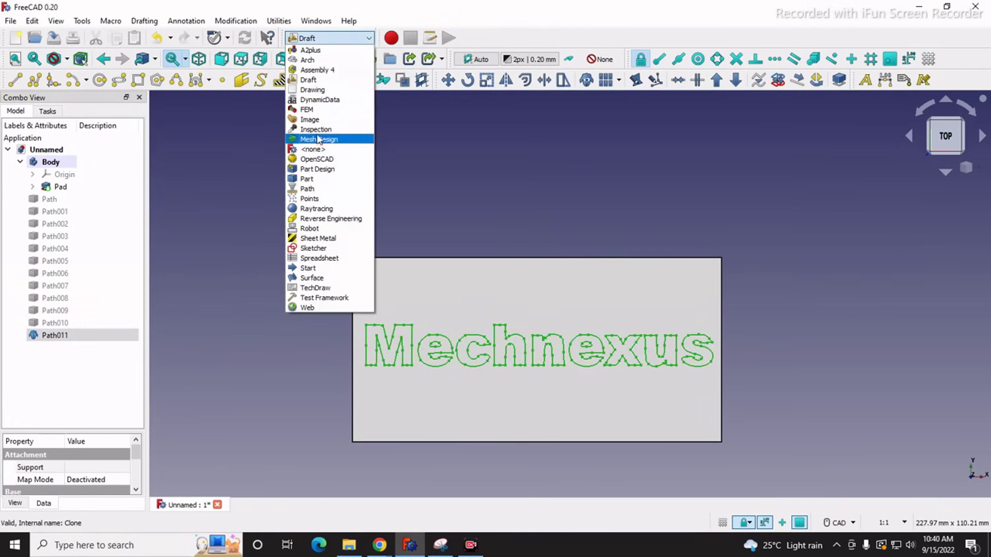
{"action": "left_click", "coordinate": [310, 170]}
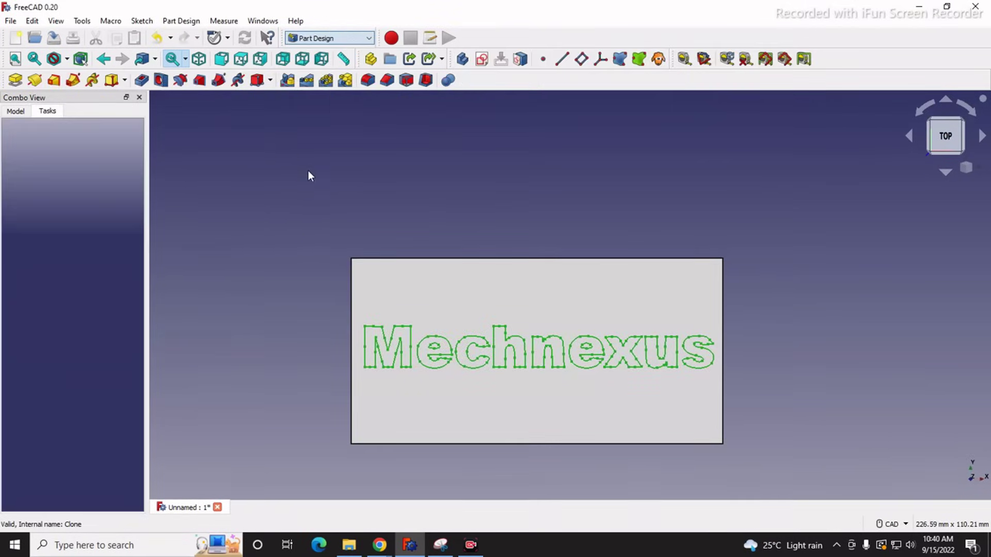
{"action": "left_click", "coordinate": [21, 79]}
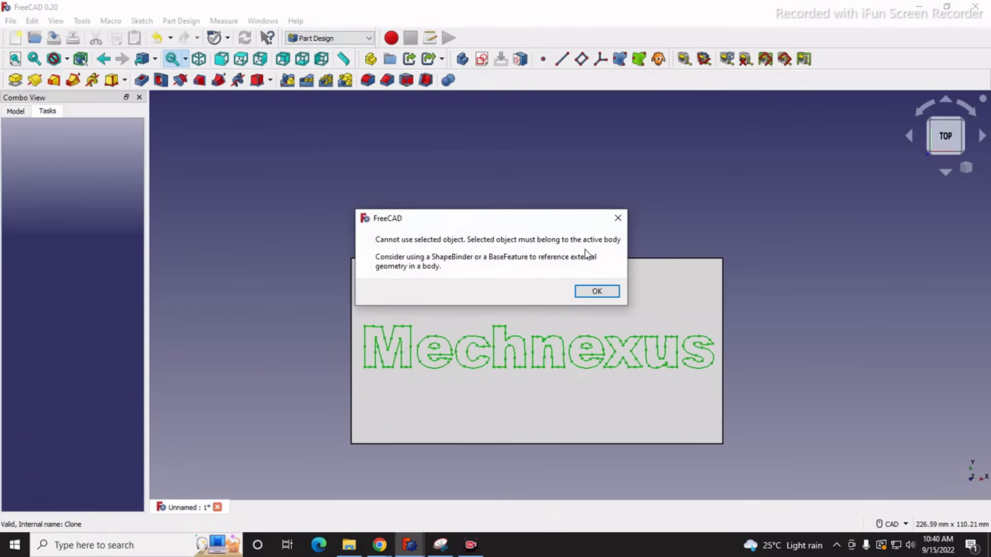
{"action": "left_click", "coordinate": [618, 218]}
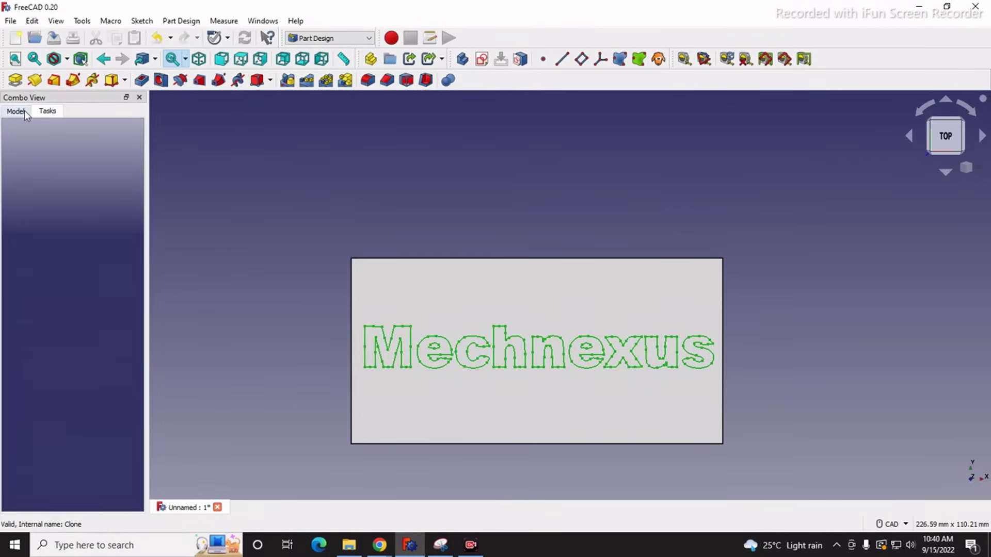
Switch to the Draft workbench and convert the scaled lettering Path011 into a sketch
{"action": "left_click", "coordinate": [23, 110]}
{"action": "left_click", "coordinate": [571, 190]}
{"action": "left_click", "coordinate": [982, 170]}
{"action": "left_click", "coordinate": [901, 202]}
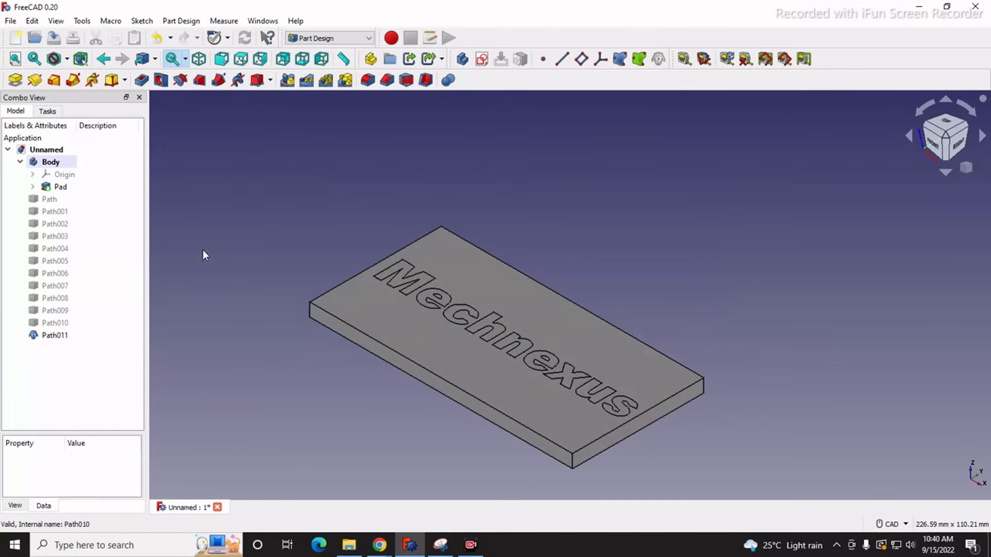
{"action": "left_click", "coordinate": [21, 337]}
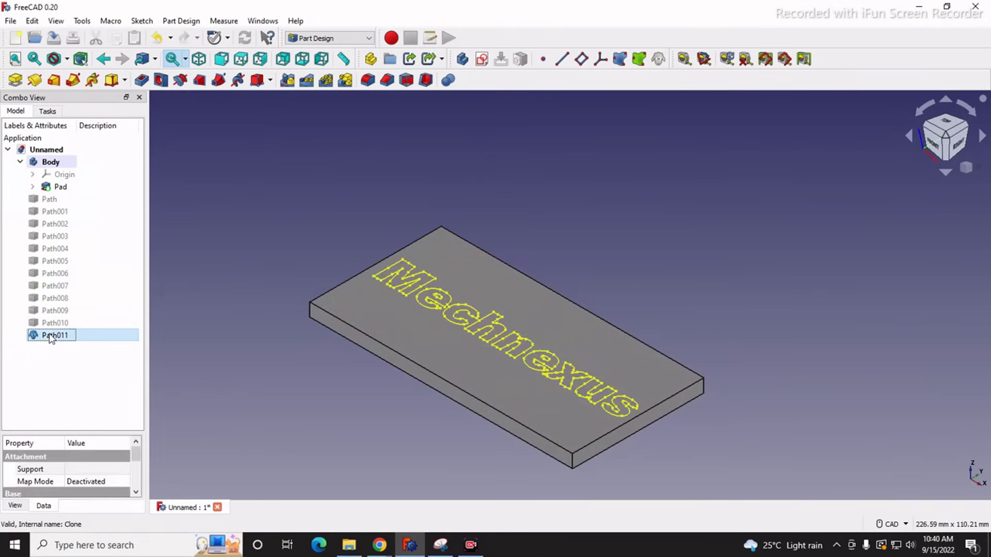
{"action": "left_click", "coordinate": [330, 38]}
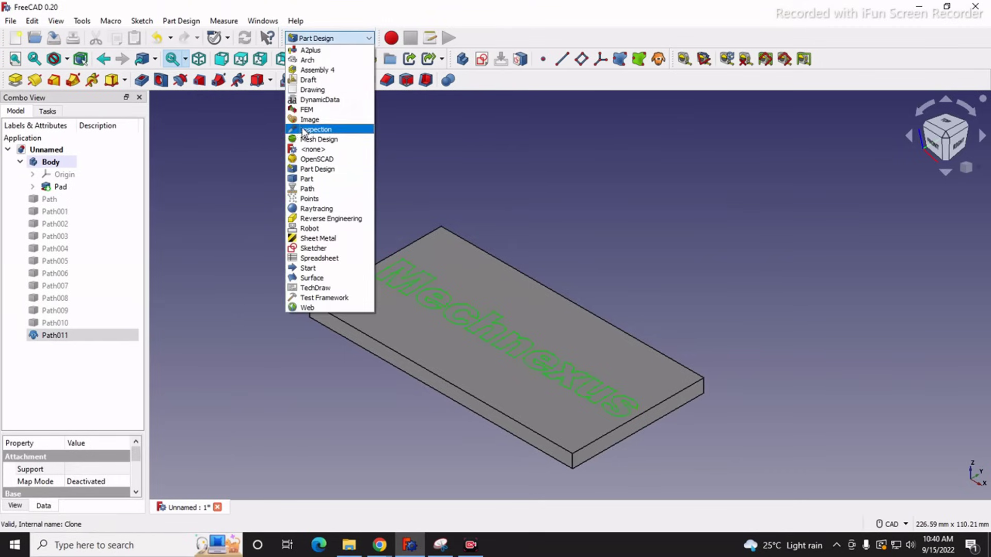
{"action": "left_click", "coordinate": [310, 81]}
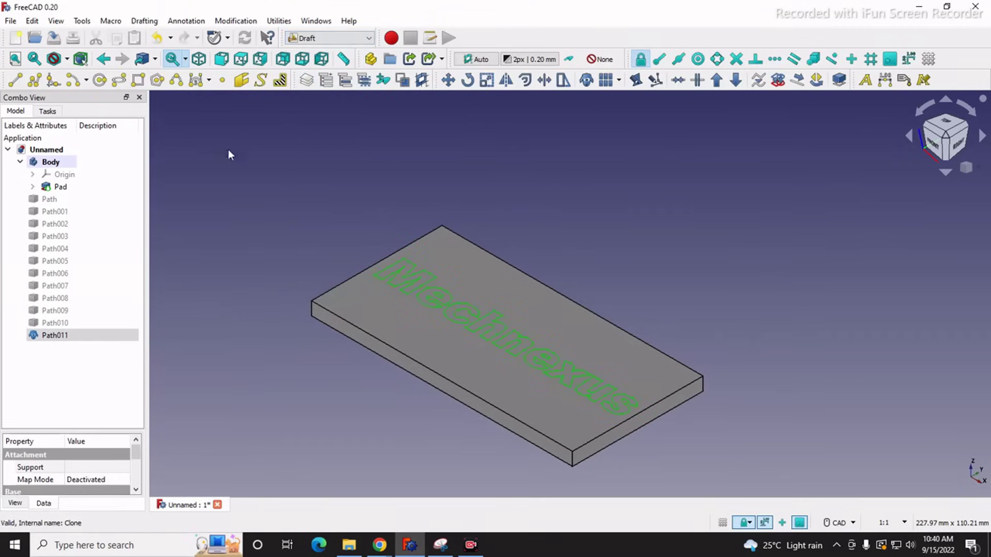
{"action": "left_click", "coordinate": [46, 336]}
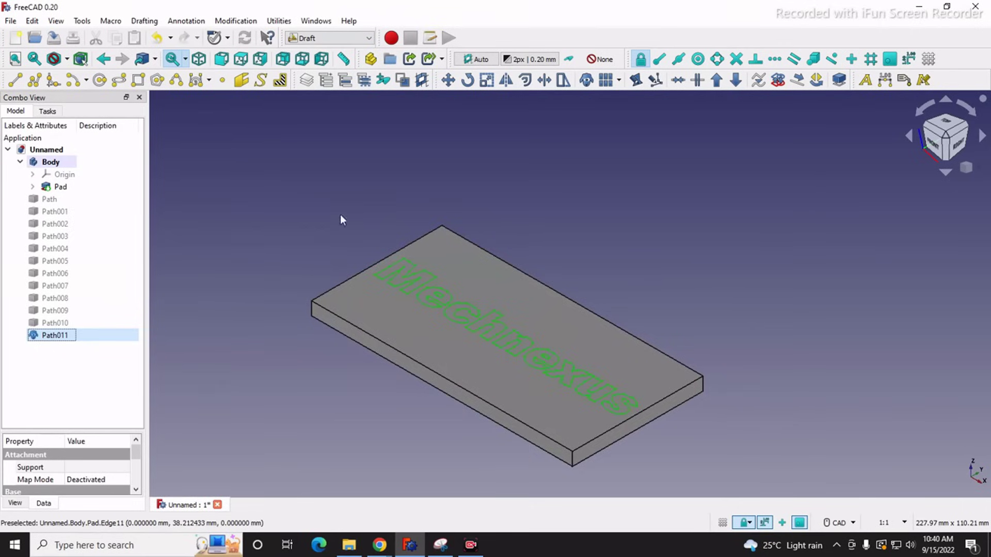
{"action": "left_click", "coordinate": [49, 199]}
{"action": "left_click", "coordinate": [52, 337]}
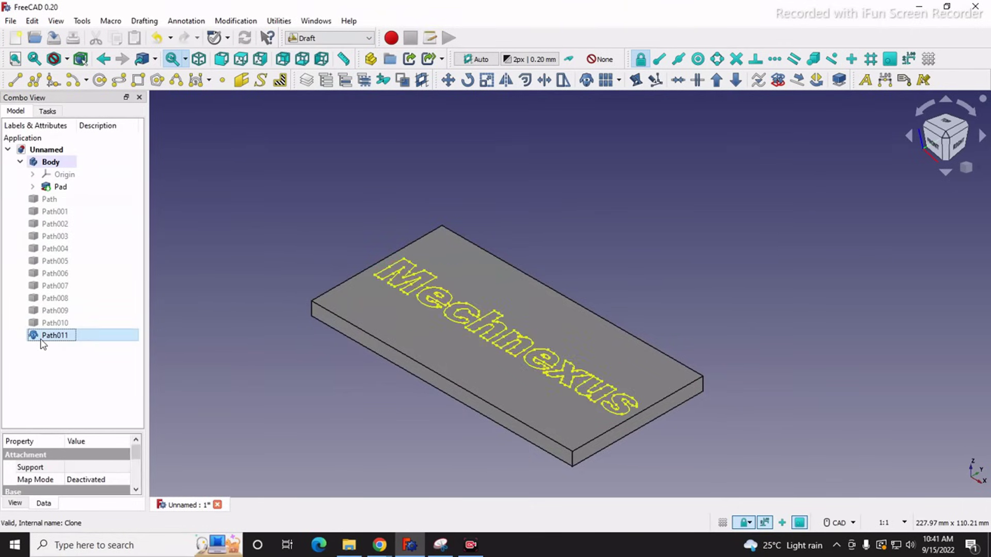
{"action": "left_click", "coordinate": [779, 82]}
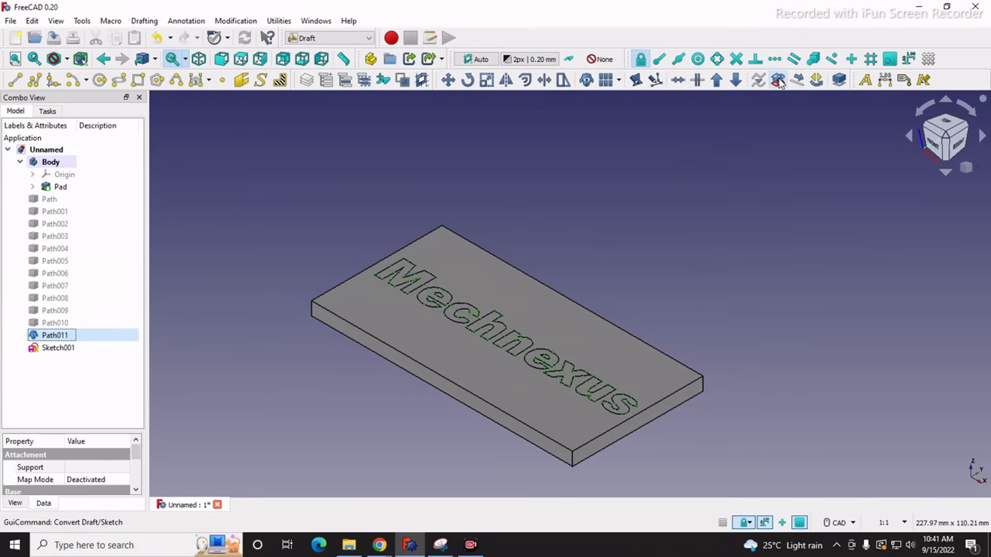
Hide Path011 and check the outlines of the converted lettering sketch on the plate from above
{"action": "left_click", "coordinate": [260, 376]}
{"action": "left_click", "coordinate": [42, 338]}
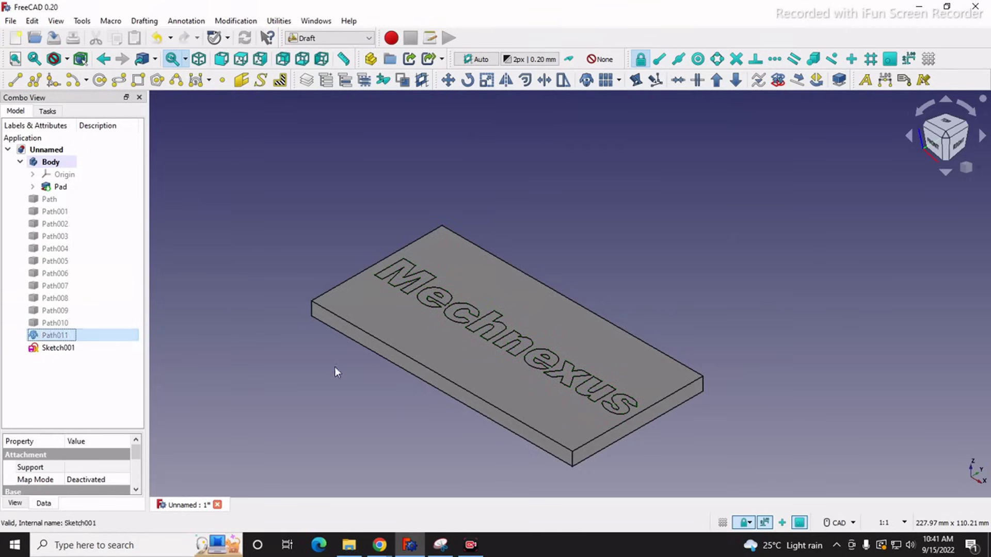
{"action": "left_click", "coordinate": [317, 391]}
{"action": "left_click", "coordinate": [69, 349]}
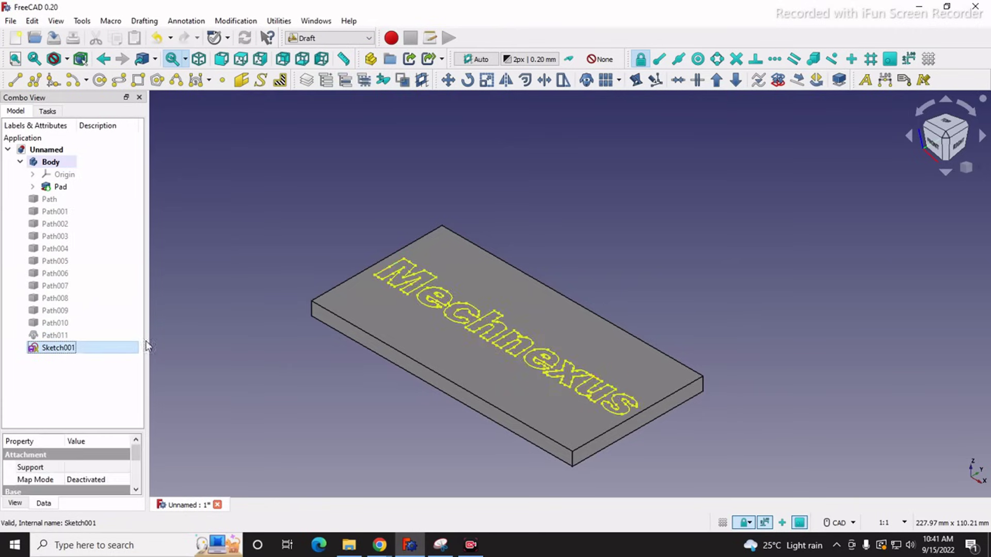
{"action": "left_click", "coordinate": [943, 126]}
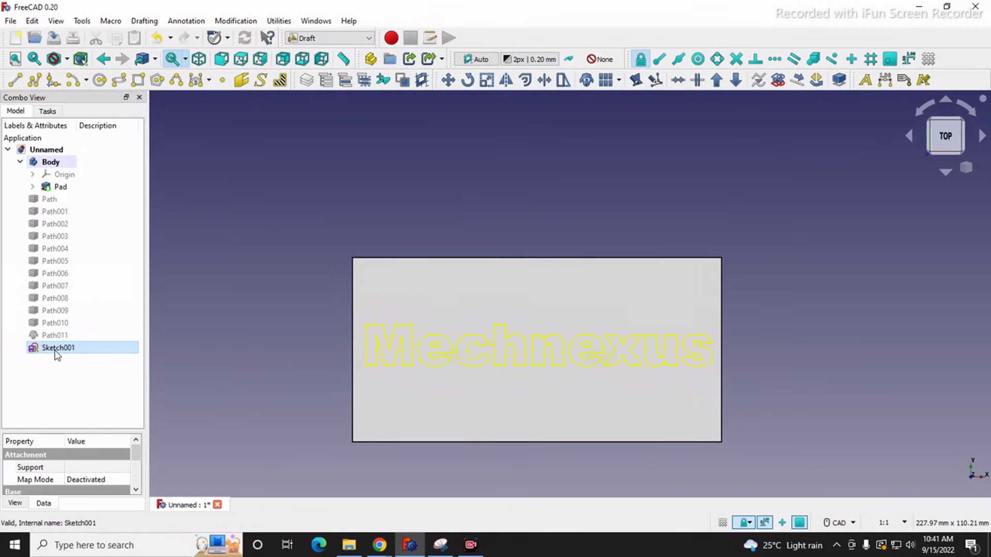
{"action": "left_click", "coordinate": [209, 362]}
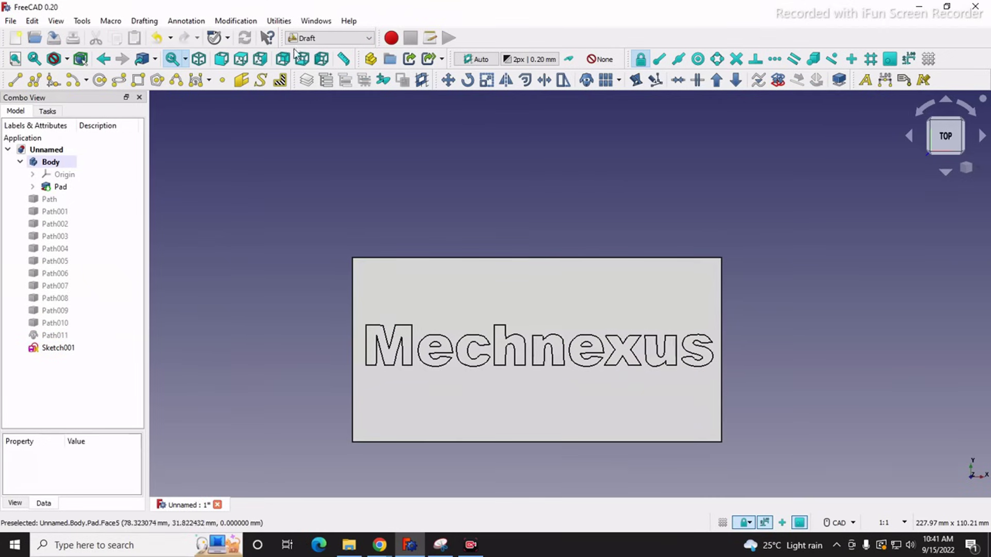
Return to the Part Design workbench and try to start a pad for the lettering while its sketch lies outside the Body
{"action": "left_click", "coordinate": [326, 38]}
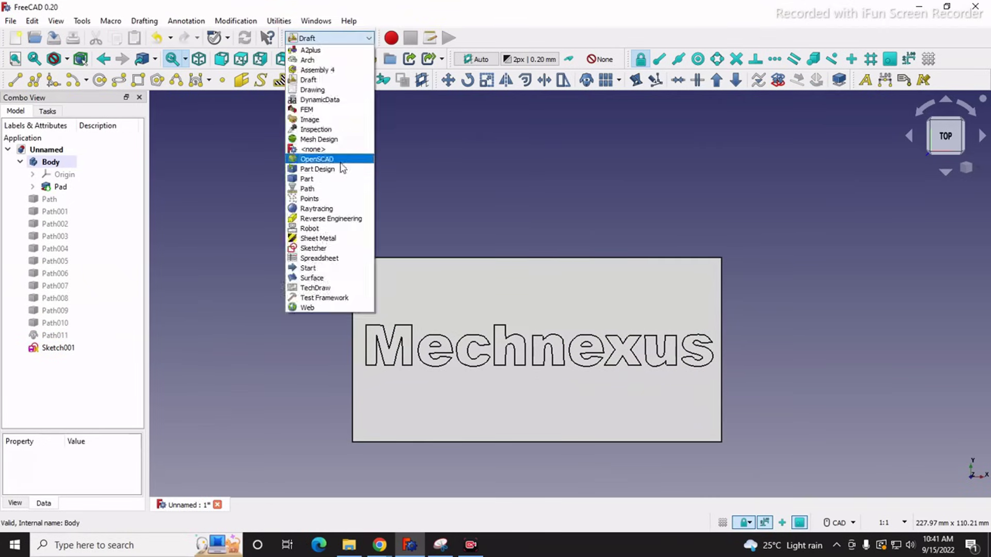
{"action": "left_click", "coordinate": [336, 168]}
{"action": "left_click", "coordinate": [15, 80]}
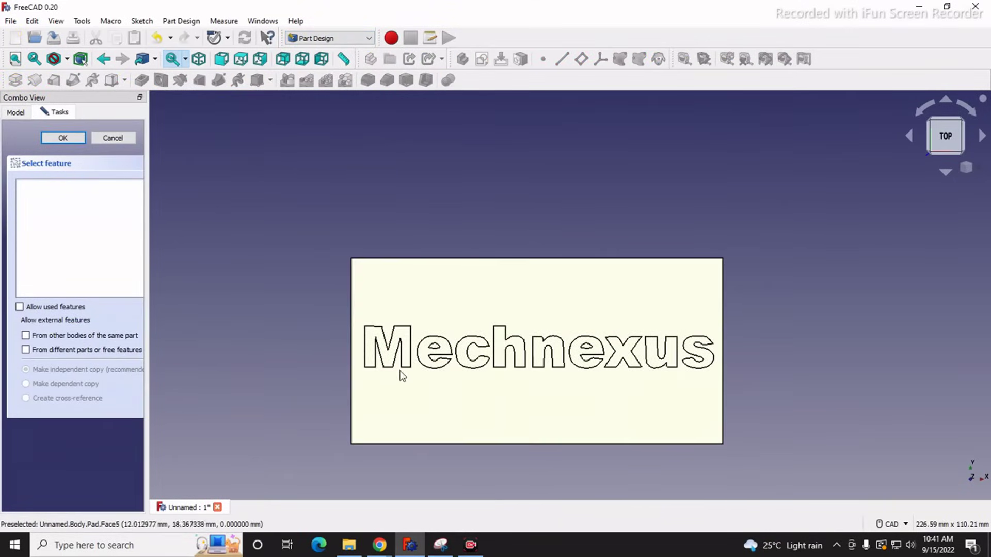
{"action": "left_click", "coordinate": [113, 138]}
{"action": "left_click", "coordinate": [16, 111]}
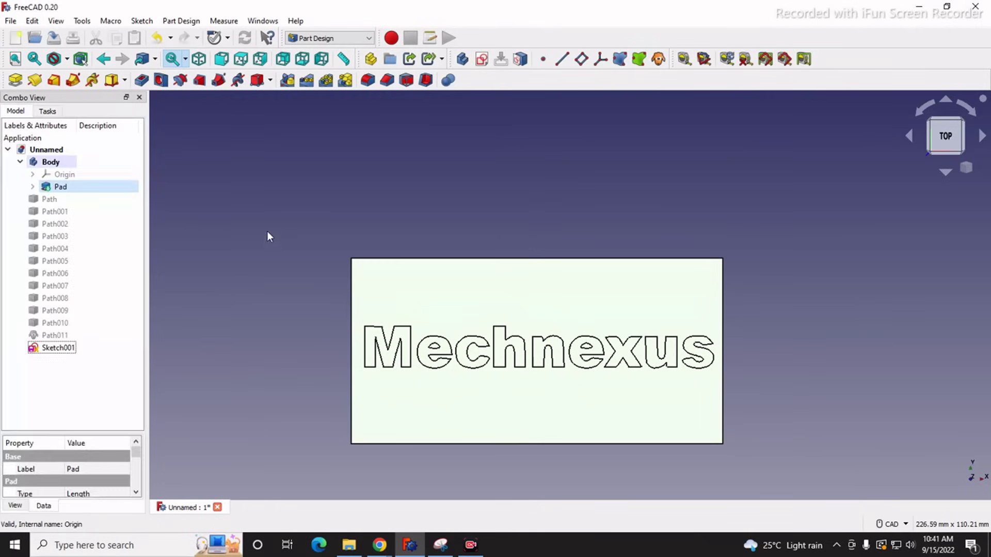
Move the lettering sketch Sketch001 into the plate's Body, with the model shown in isometric view
{"action": "left_click", "coordinate": [270, 239]}
{"action": "left_click", "coordinate": [977, 169]}
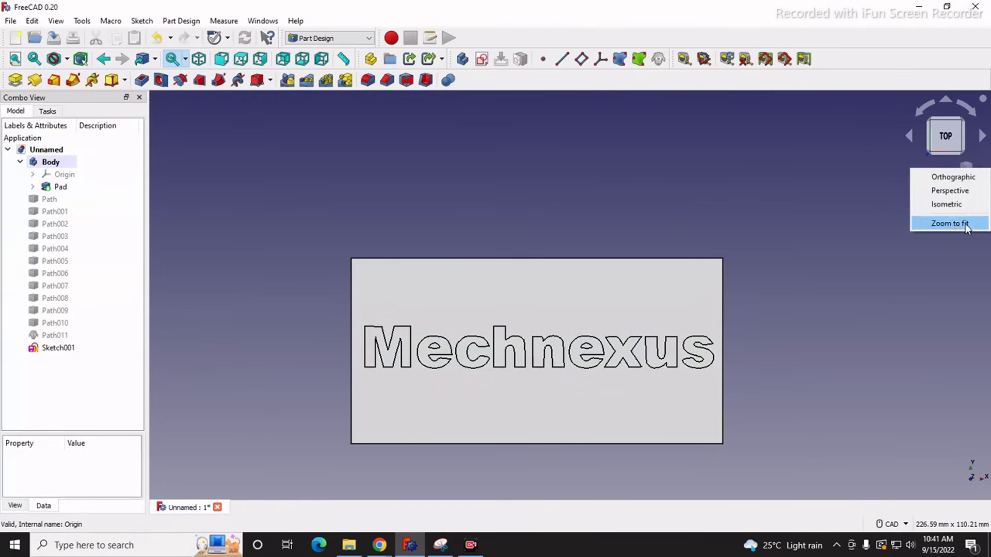
{"action": "left_click", "coordinate": [929, 203]}
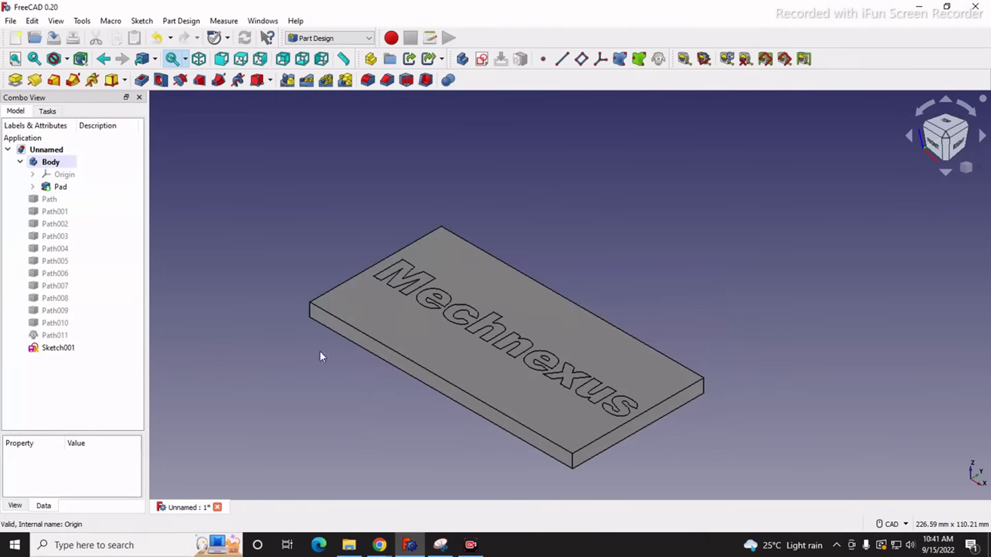
{"action": "left_click", "coordinate": [20, 162]}
{"action": "left_click", "coordinate": [42, 324]}
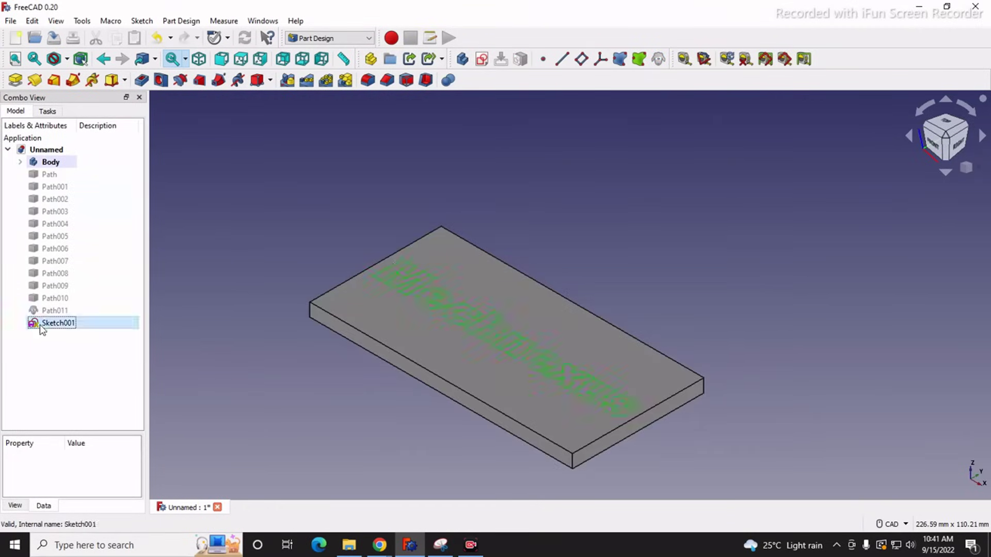
{"action": "left_click", "coordinate": [20, 161]}
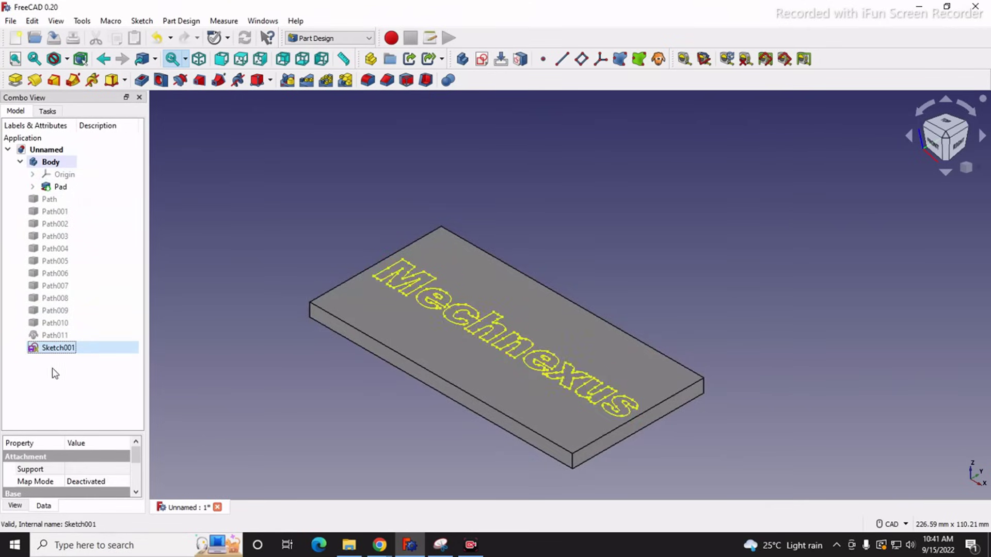
{"action": "left_click", "coordinate": [231, 388]}
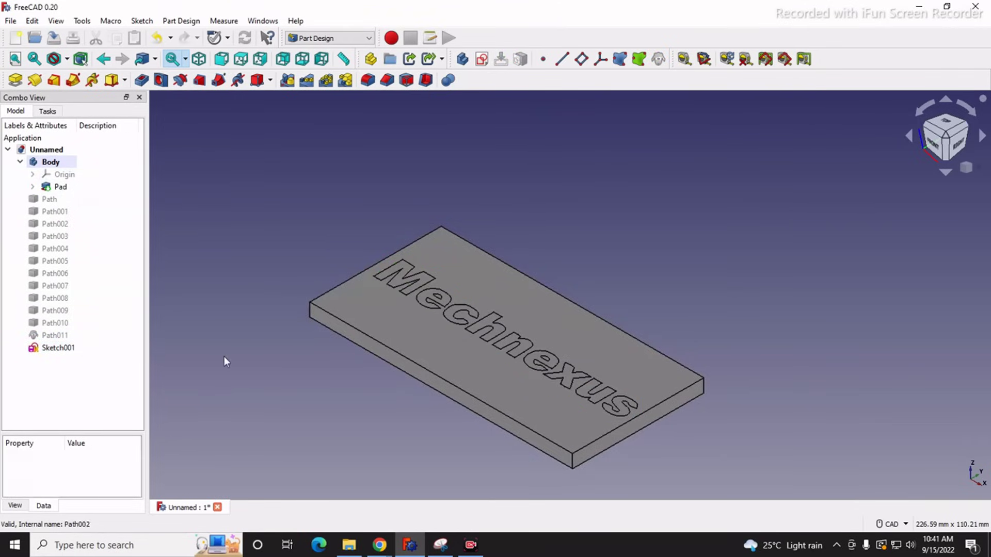
{"action": "left_click", "coordinate": [52, 348]}
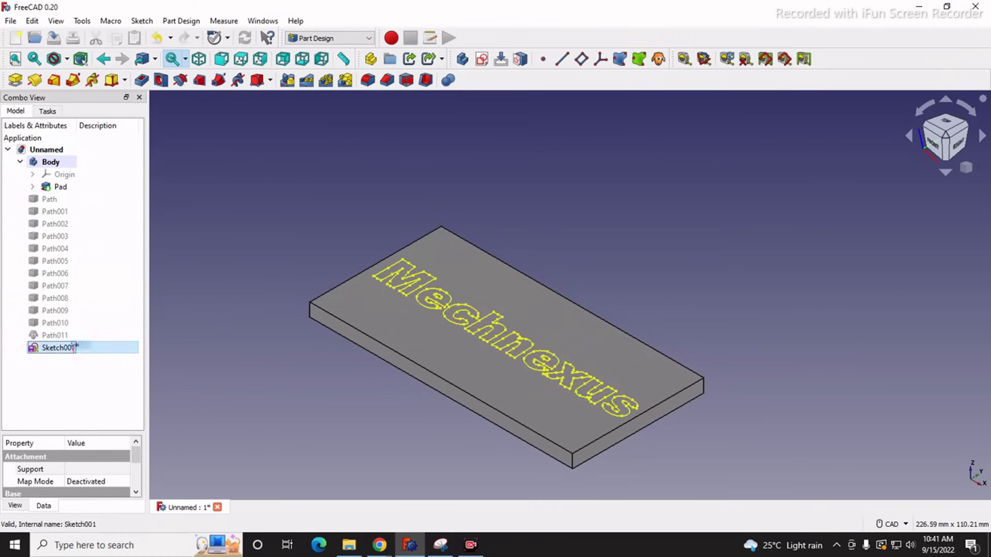
{"action": "left_click_drag", "start_coordinate": [34, 163], "coordinate": [37, 165]}
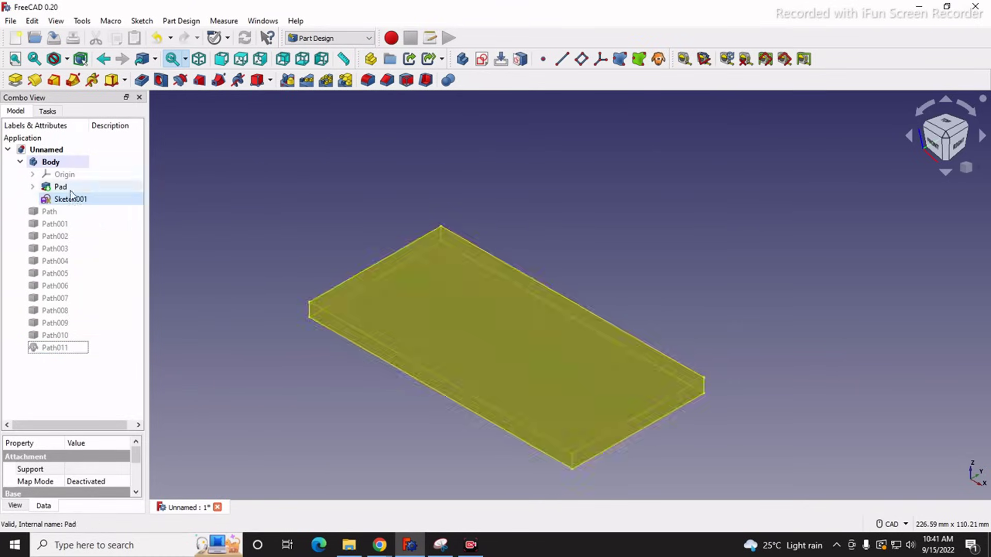
Examine the Body's contents in the model tree and the placement of Sketch001 within it
{"action": "left_click", "coordinate": [301, 237]}
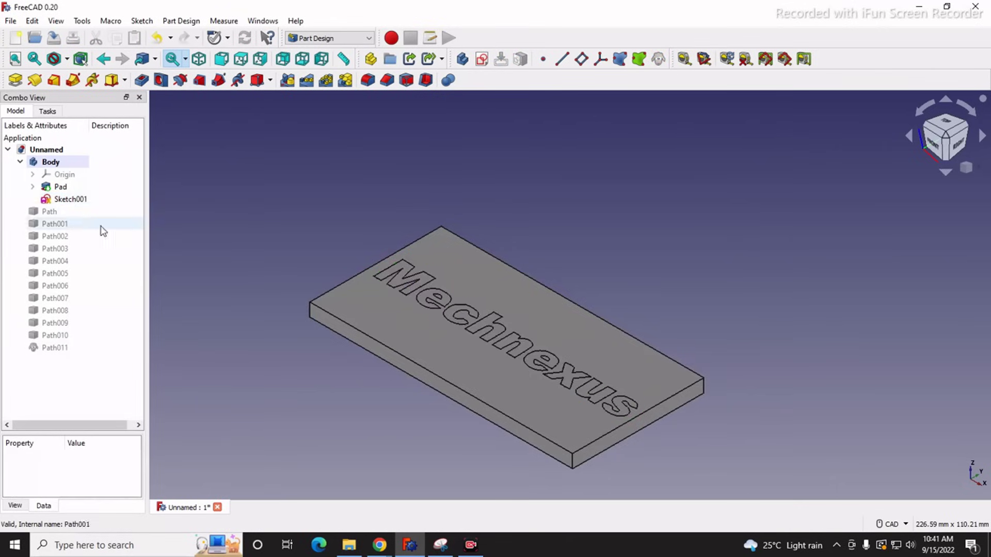
{"action": "left_click", "coordinate": [67, 200]}
{"action": "left_click", "coordinate": [51, 163]}
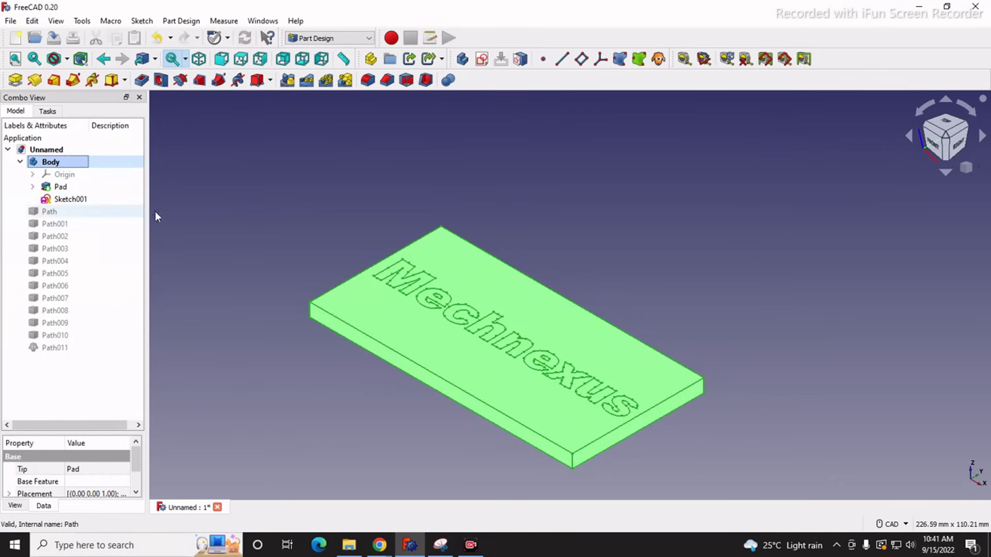
{"action": "left_click", "coordinate": [156, 197]}
{"action": "left_click", "coordinate": [68, 200]}
{"action": "left_click", "coordinate": [51, 162]}
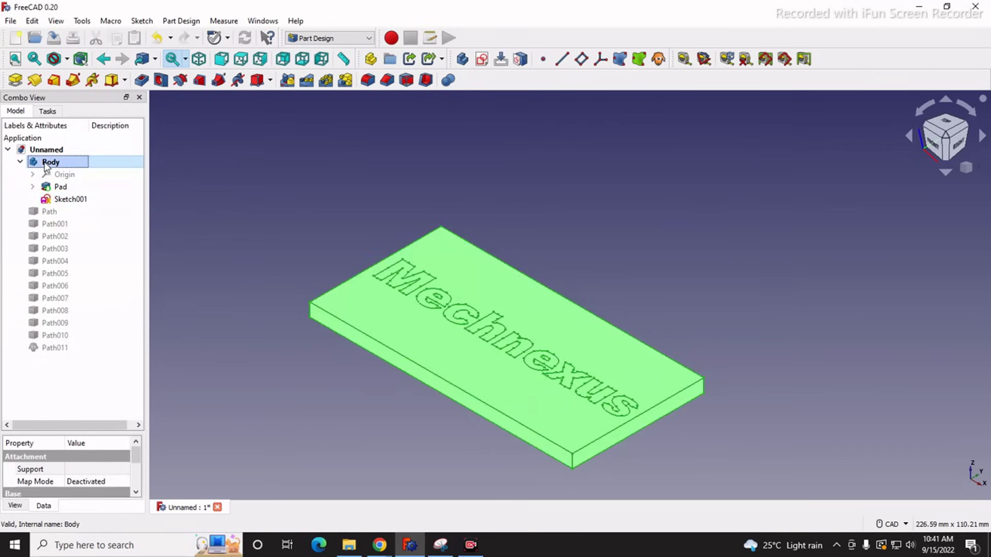
{"action": "left_click", "coordinate": [20, 162]}
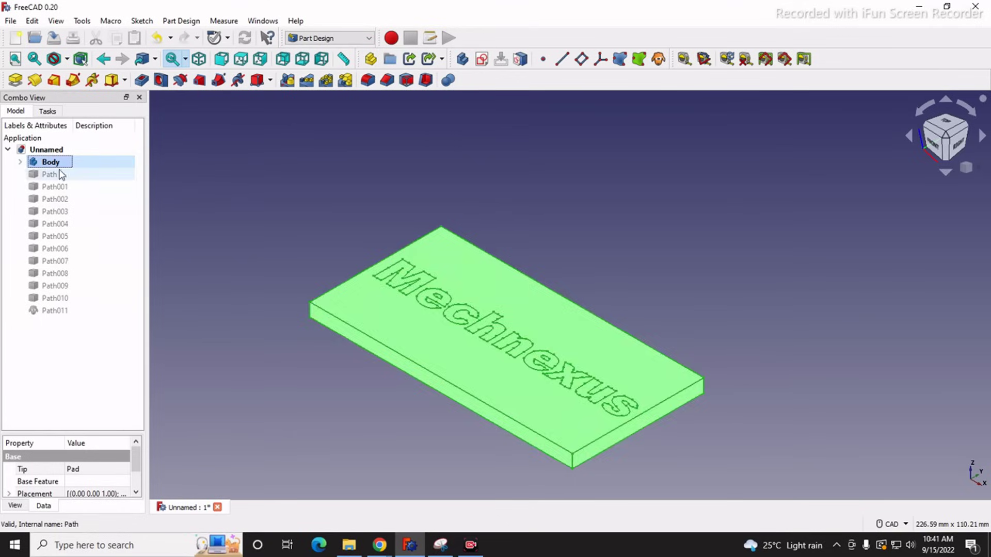
{"action": "left_click", "coordinate": [21, 162]}
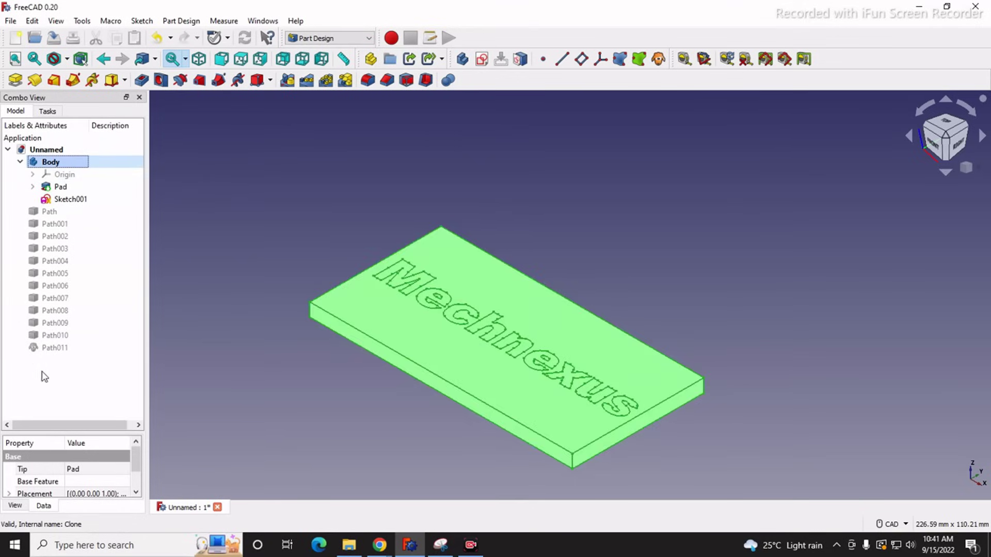
{"action": "left_click", "coordinate": [327, 163]}
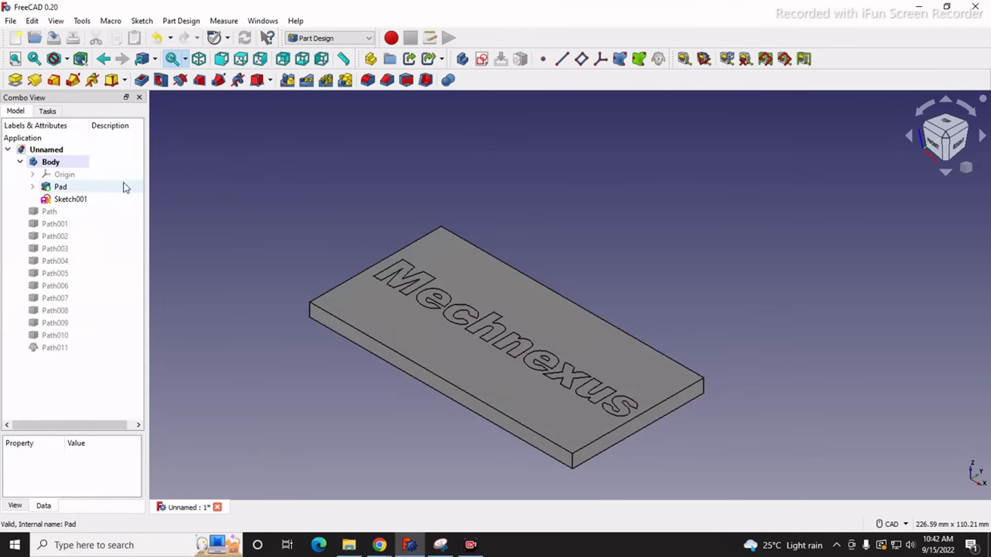
Pad the lettering sketch Sketch001 to a length of 0.5 mm along the sketch normal
{"action": "left_click", "coordinate": [72, 200]}
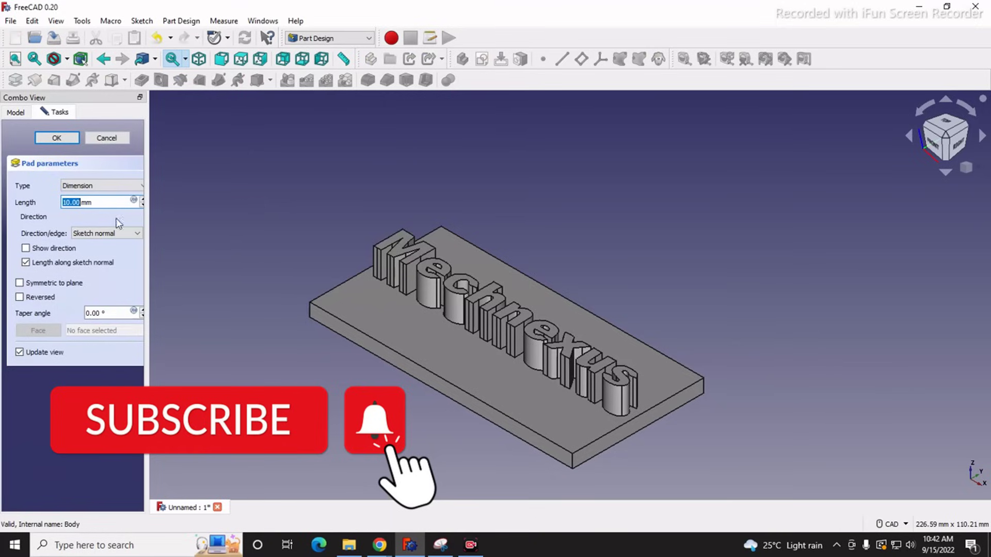
{"action": "scroll", "coordinate": [602, 444], "scroll_direction": "down", "scroll_amount": 3}
{"action": "scroll", "coordinate": [602, 444], "scroll_direction": "up", "scroll_amount": 5}
{"action": "scroll", "coordinate": [602, 442], "scroll_direction": "up", "scroll_amount": 2}
{"action": "scroll", "coordinate": [600, 437], "scroll_direction": "down", "scroll_amount": 4}
{"action": "scroll", "coordinate": [521, 319], "scroll_direction": "up", "scroll_amount": 2}
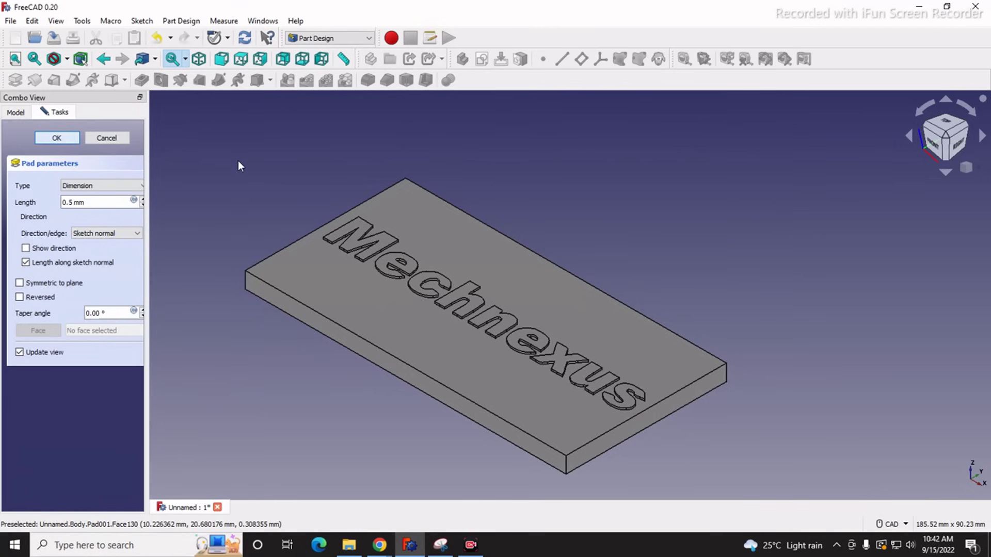
{"action": "key", "text": "Return"}
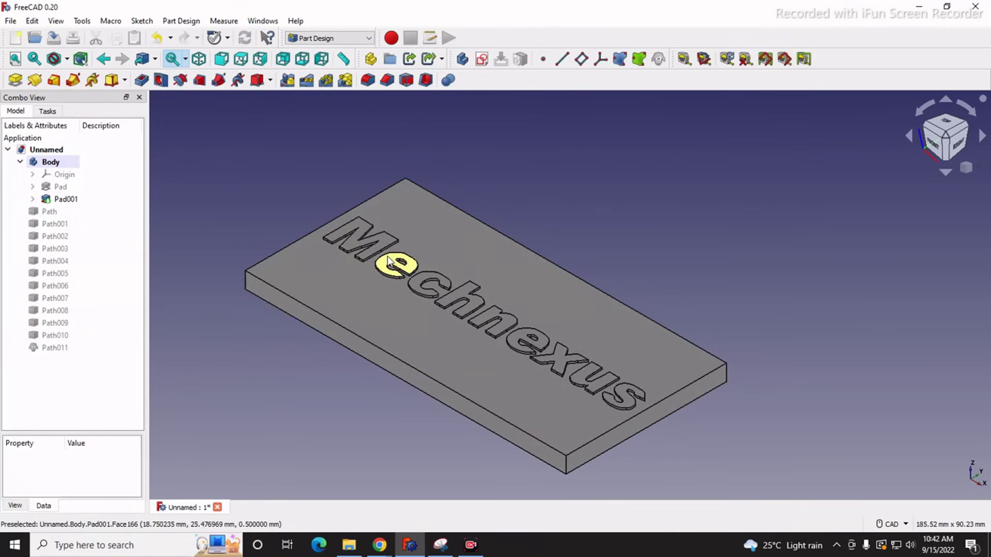
Start setting colors per face on the lettering pad Pad001 and select the top faces of the letters M, e, c and h
{"action": "scroll", "coordinate": [390, 261], "scroll_direction": "up", "scroll_amount": 3}
{"action": "left_click", "coordinate": [387, 228]}
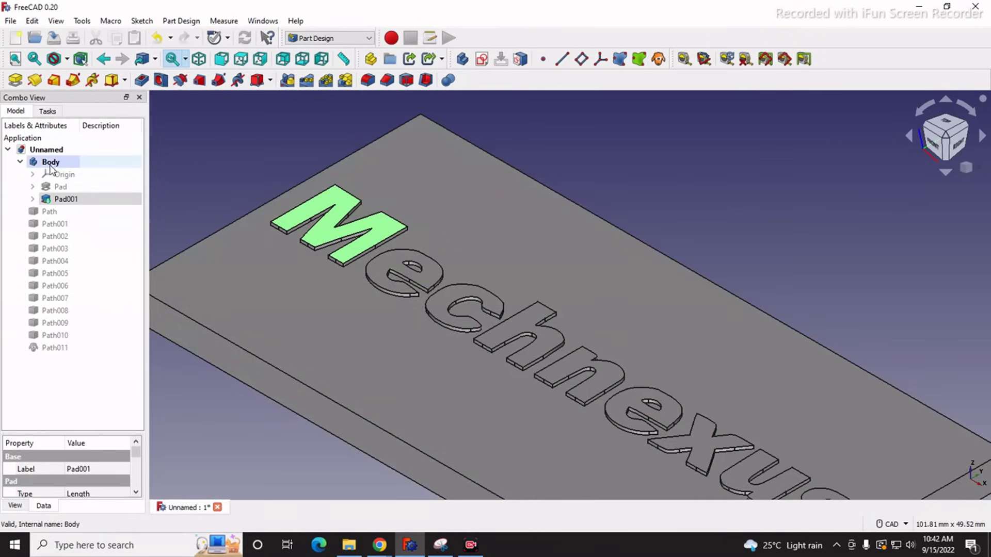
{"action": "right_click", "coordinate": [61, 199]}
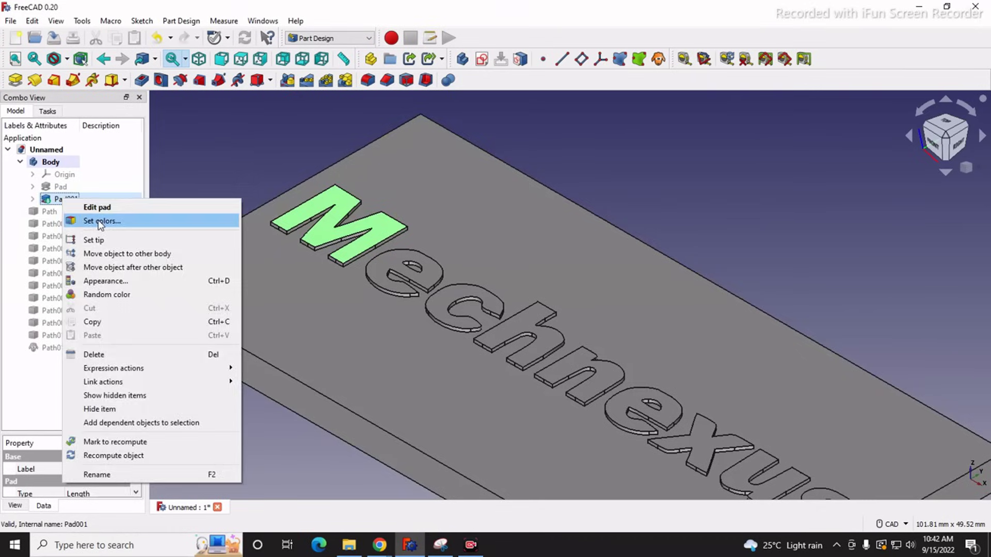
{"action": "left_click", "coordinate": [99, 222]}
{"action": "left_click", "coordinate": [388, 231]}
{"action": "left_click", "coordinate": [430, 271]}
{"action": "left_click", "coordinate": [497, 304]}
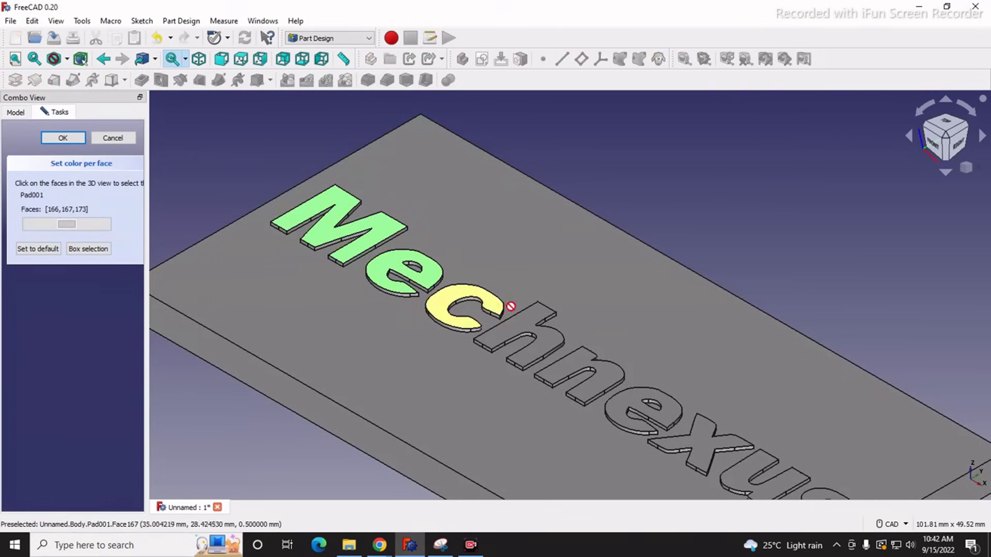
{"action": "left_click", "coordinate": [541, 335]}
Add the top faces of the remaining letters n, e, x, u and s to the face color selection
{"action": "scroll", "coordinate": [550, 259], "scroll_direction": "down", "scroll_amount": 3}
{"action": "scroll", "coordinate": [580, 289], "scroll_direction": "up", "scroll_amount": 4}
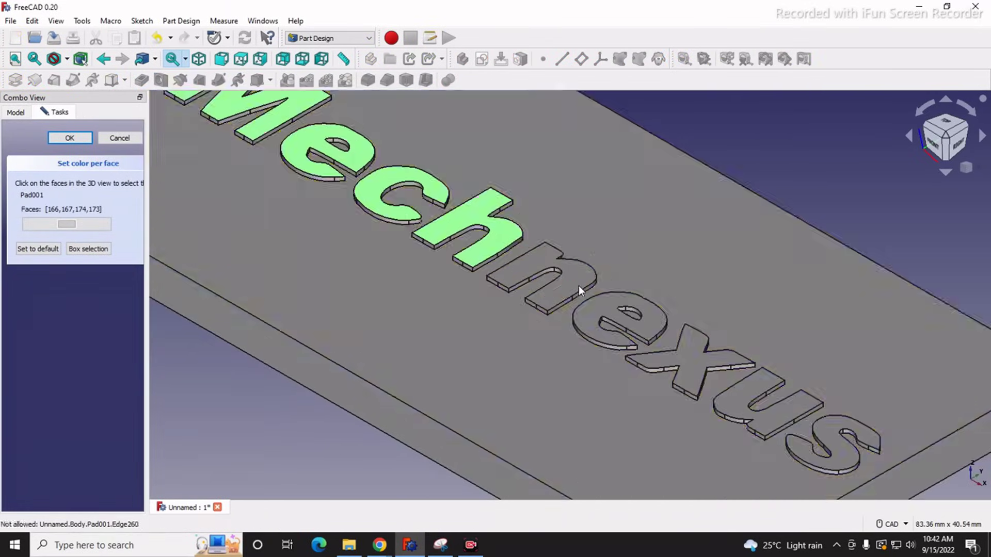
{"action": "left_click", "coordinate": [578, 282]}
{"action": "left_click", "coordinate": [649, 333]}
{"action": "left_click", "coordinate": [708, 362]}
{"action": "scroll", "coordinate": [708, 363], "scroll_direction": "down", "scroll_amount": 2}
{"action": "left_click", "coordinate": [779, 420]}
{"action": "left_click", "coordinate": [831, 441]}
{"action": "scroll", "coordinate": [792, 361], "scroll_direction": "down", "scroll_amount": 3}
{"action": "scroll", "coordinate": [768, 370], "scroll_direction": "down", "scroll_amount": 1}
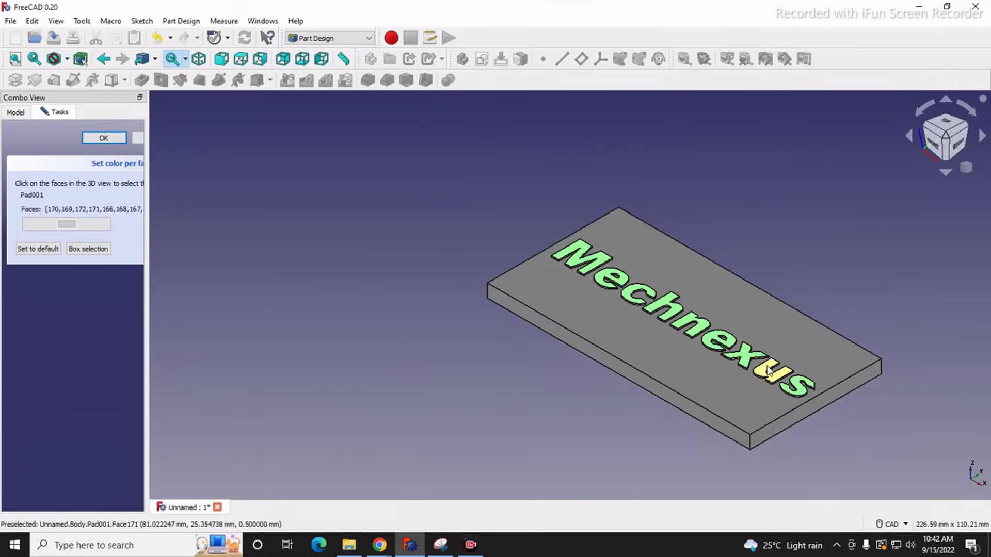
Color the selected top faces of the Mechnexus letters on Pad001 yellow and finish the per-face coloring
{"action": "left_click", "coordinate": [65, 226]}
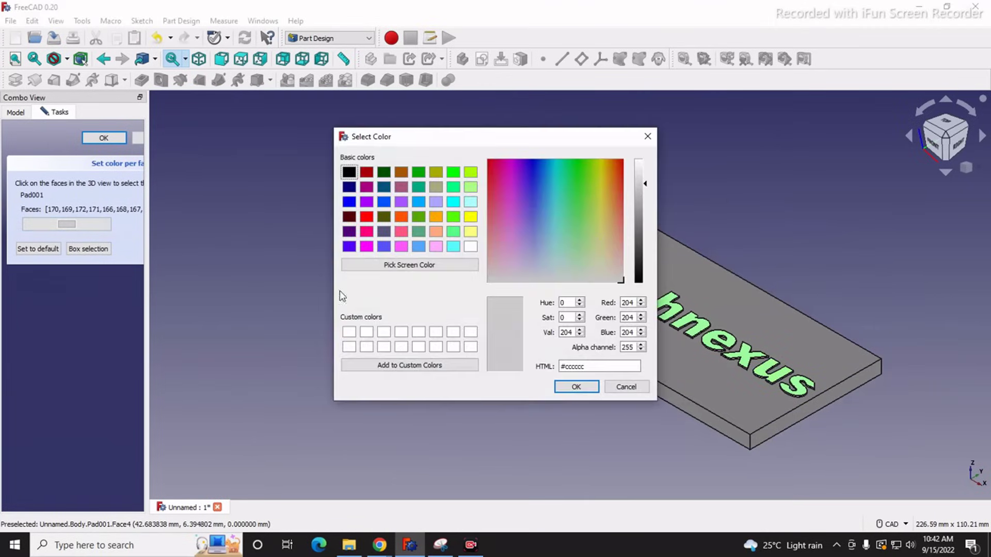
{"action": "left_click_drag", "start_coordinate": [480, 138], "coordinate": [278, 167]}
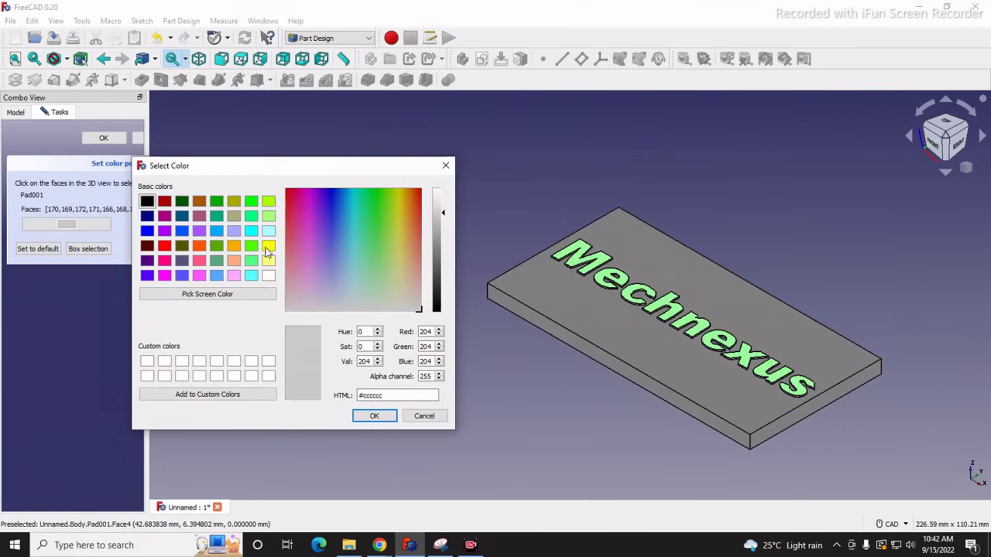
{"action": "left_click", "coordinate": [268, 246]}
{"action": "left_click", "coordinate": [375, 415]}
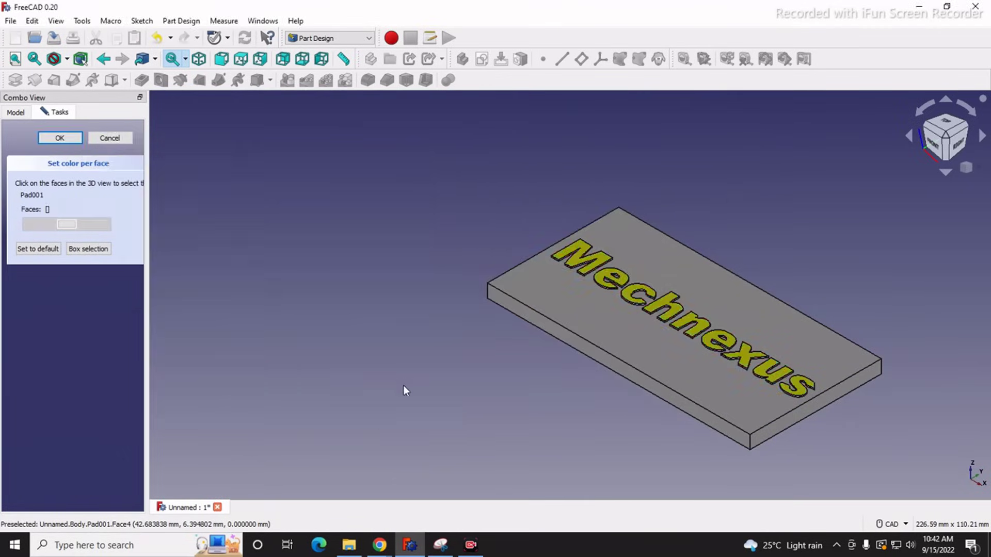
{"action": "scroll", "coordinate": [888, 325], "scroll_direction": "up", "scroll_amount": 3}
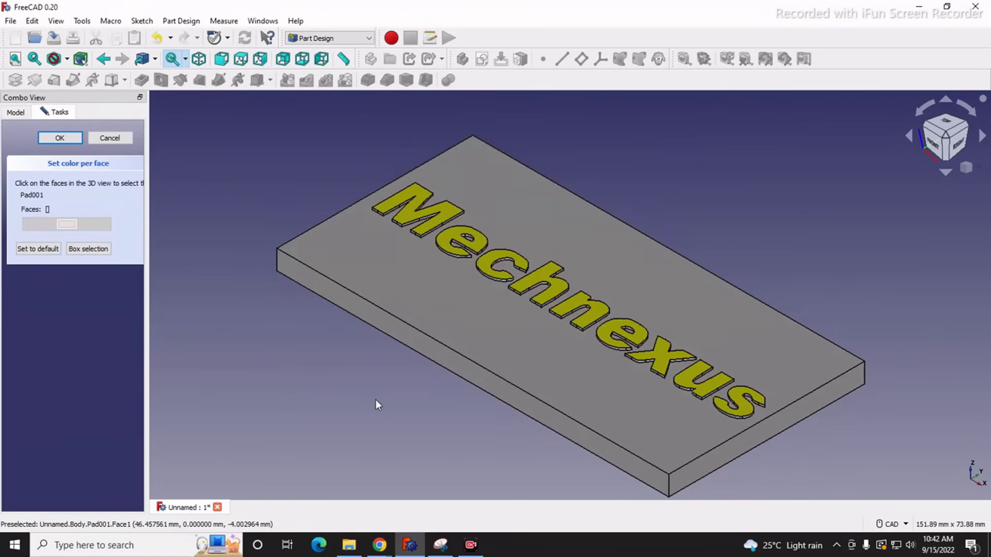
{"action": "left_click", "coordinate": [60, 138]}
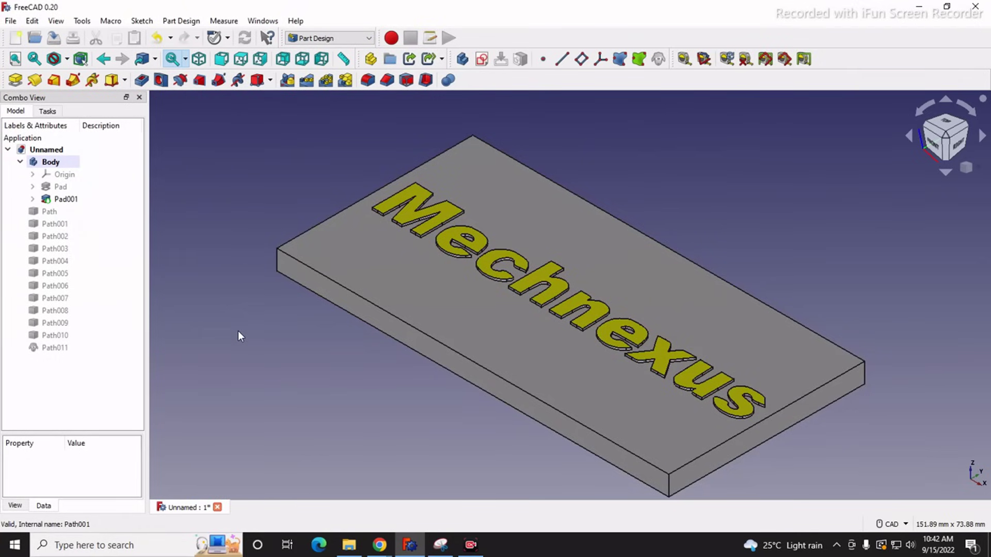
{"action": "scroll", "coordinate": [764, 406], "scroll_direction": "up", "scroll_amount": 5}
{"action": "key", "text": "v"}
{"action": "key", "text": "f"}
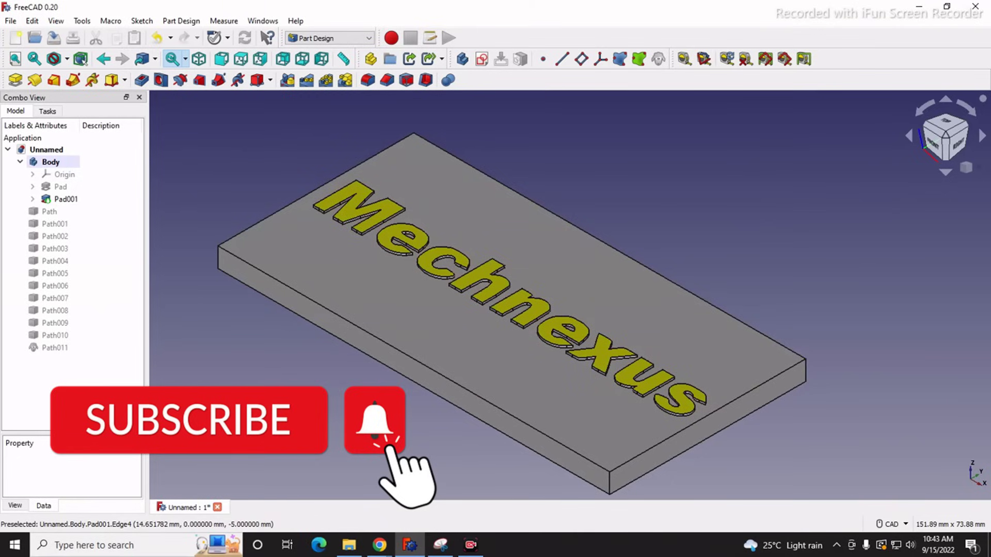
{"action": "scroll", "coordinate": [314, 398], "scroll_direction": "down", "scroll_amount": 2}
{"action": "scroll", "coordinate": [356, 439], "scroll_direction": "up", "scroll_amount": 2}
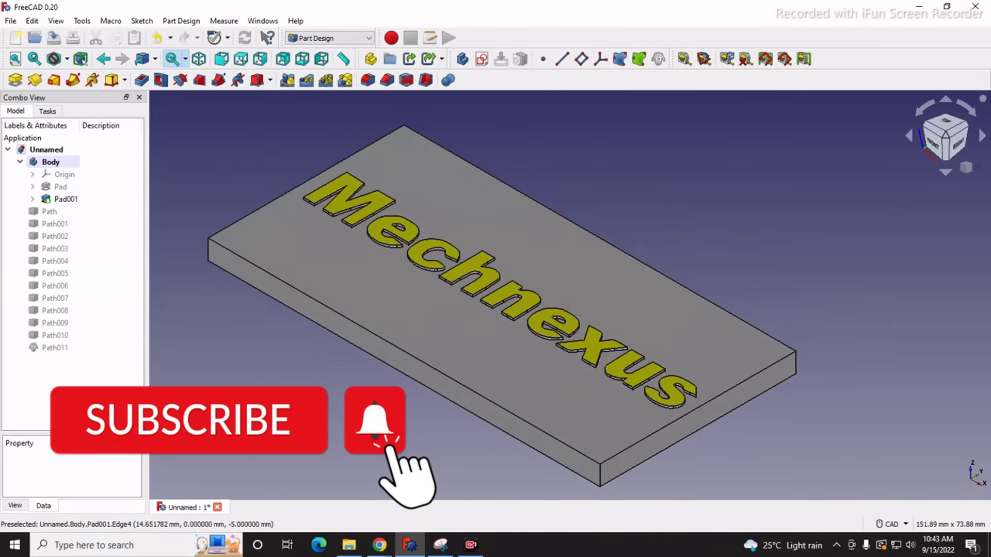